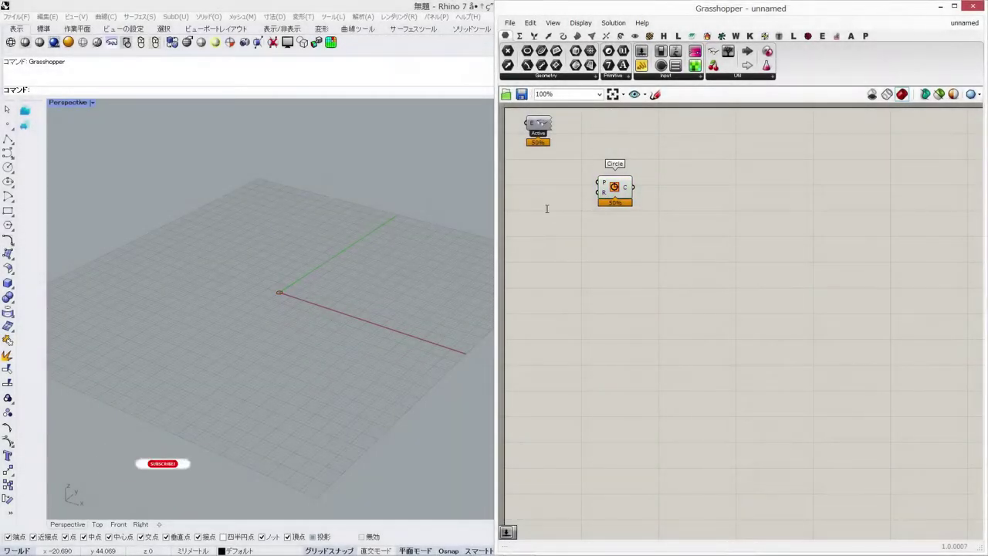
Add a number slider set to 65 and connect it to the Circle's radius input.
double_click(547, 205)
text(65)
key(Return)
drag(612, 192, 644, 193)
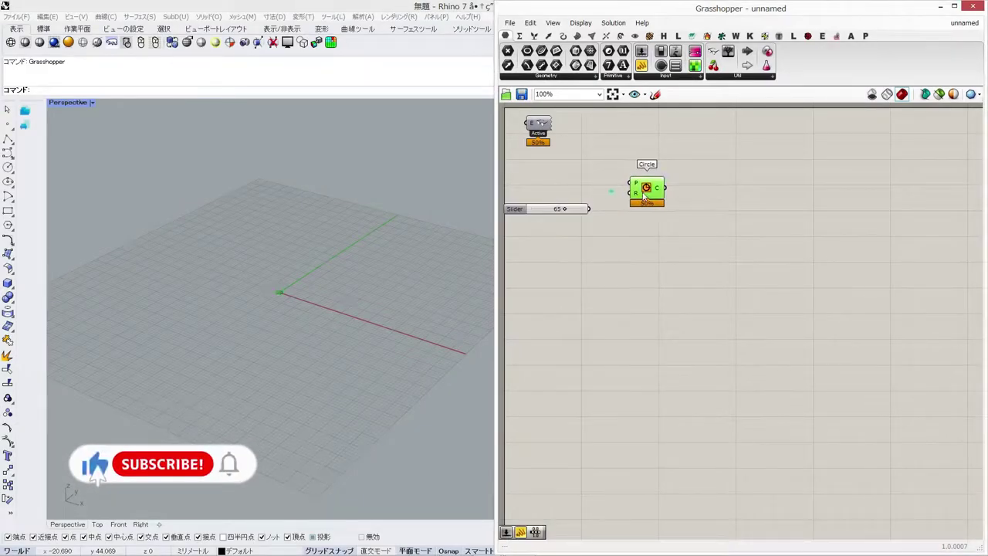
mouse_move(590, 208)
mouse_down()
mouse_move(629, 193)
mouse_move(587, 196)
mouse_up()
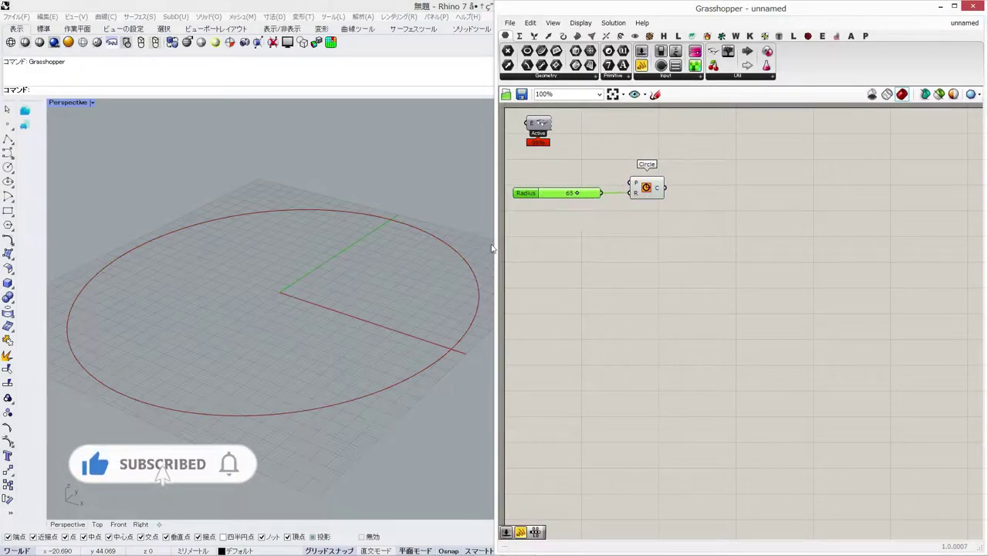
Add a Perp Frames component and connect the circle to its curve input.
scroll(352, 293, down, 6)
right_drag(353, 292, 357, 308)
double_click(674, 246)
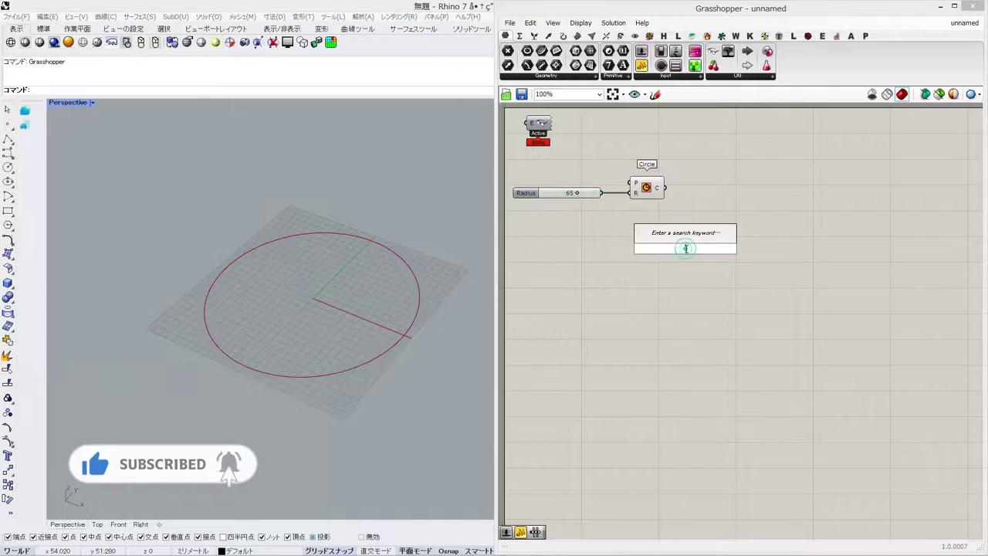
text(per)
click(725, 197)
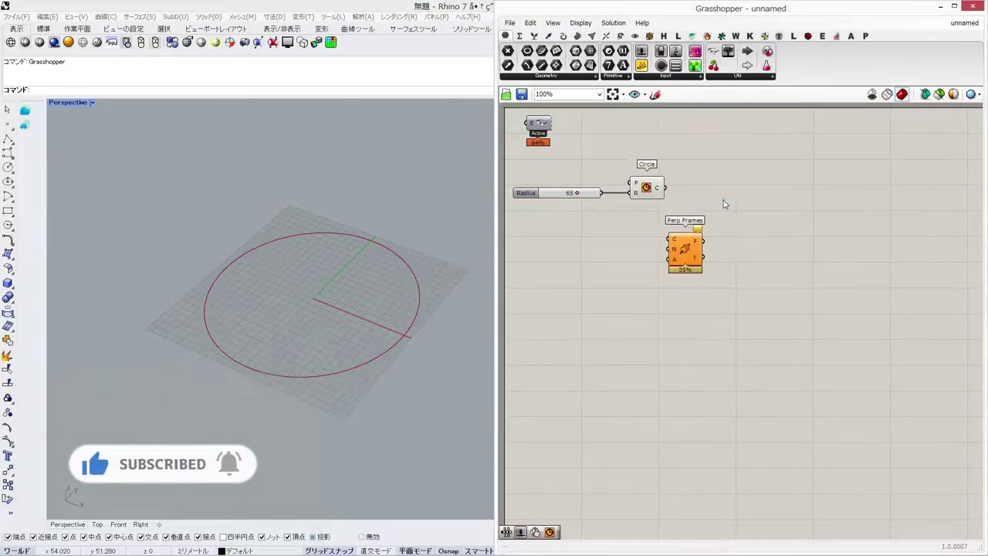
drag(666, 187, 726, 196)
Add two number sliders set to 3 and 5 below the Circle component.
double_click(615, 282)
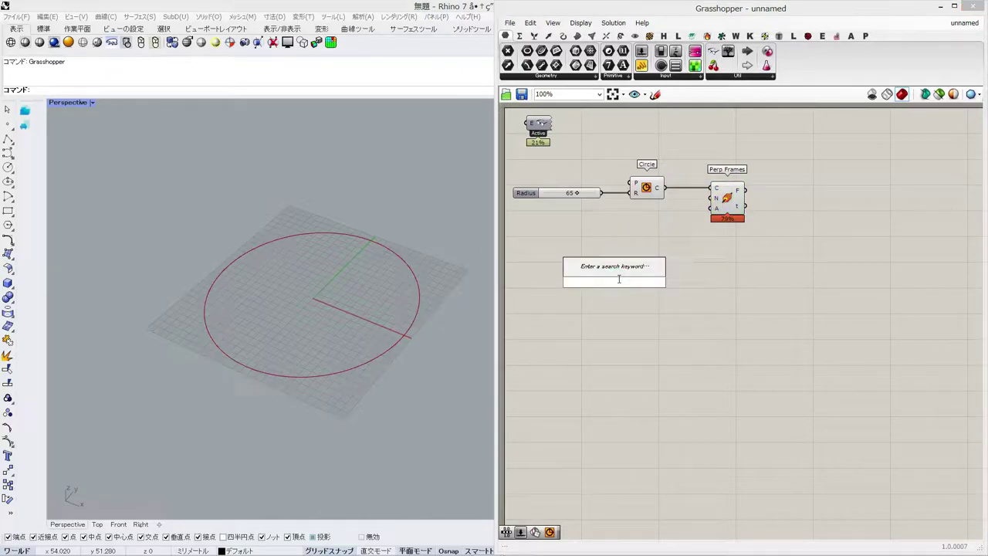
text(3)
key(Return)
double_click(632, 250)
text(10)
key(Return)
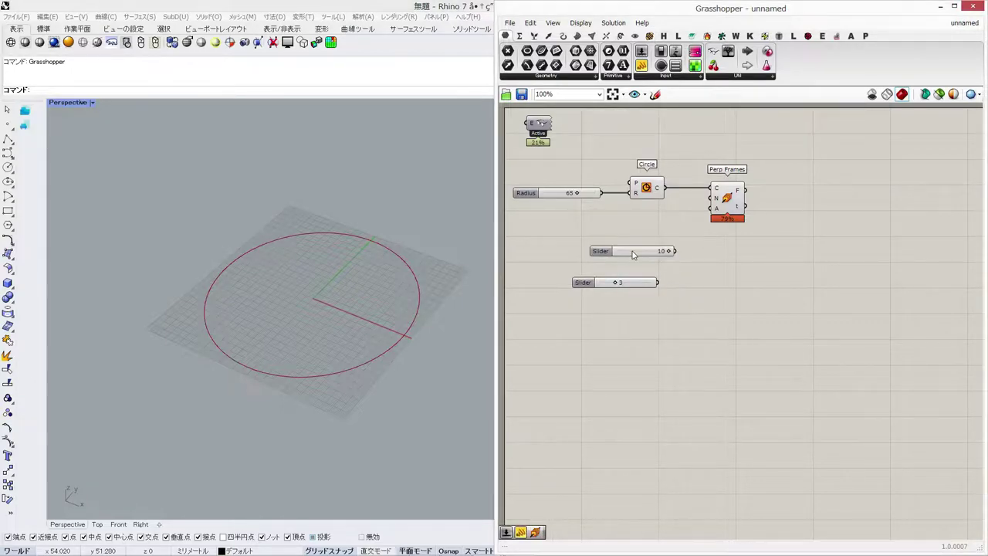
double_click(662, 256)
key(Return)
drag(657, 250, 636, 265)
Multiply the 5 and 3 sliders with a Multiplication component and connect the result to the Perp Frames count.
double_click(684, 275)
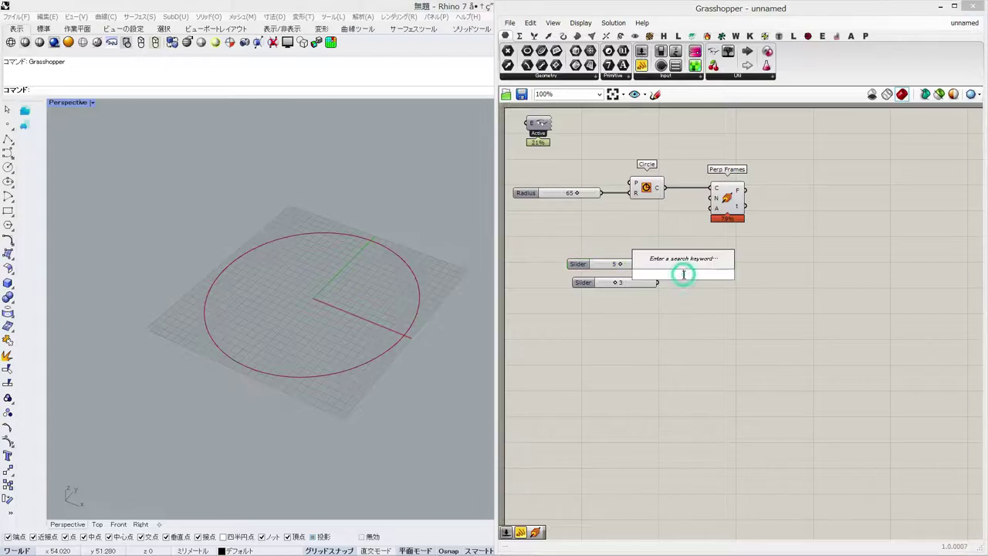
text(*)
key(Return)
drag(666, 270, 642, 281)
drag(640, 220, 610, 309)
click(660, 246)
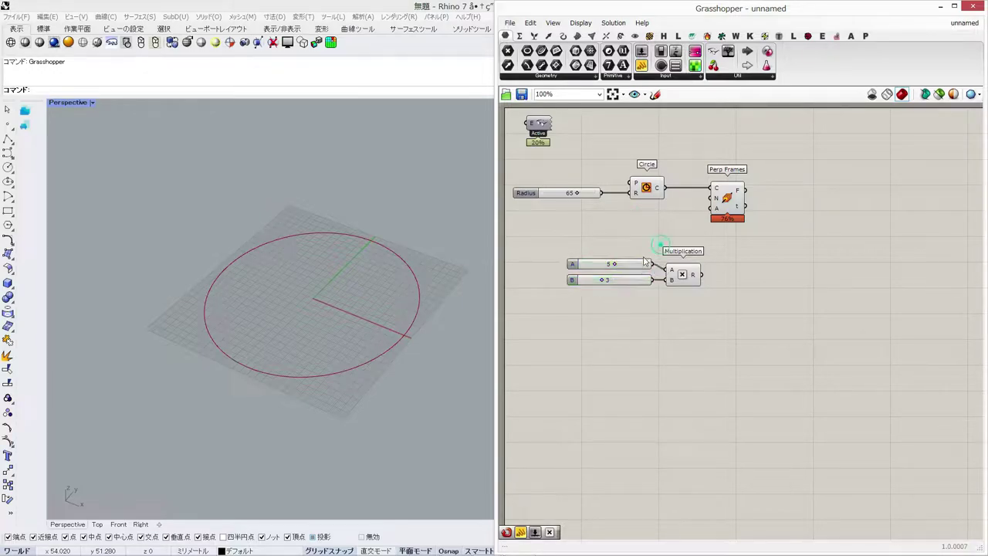
drag(635, 265, 637, 270)
drag(702, 275, 711, 209)
click(729, 197)
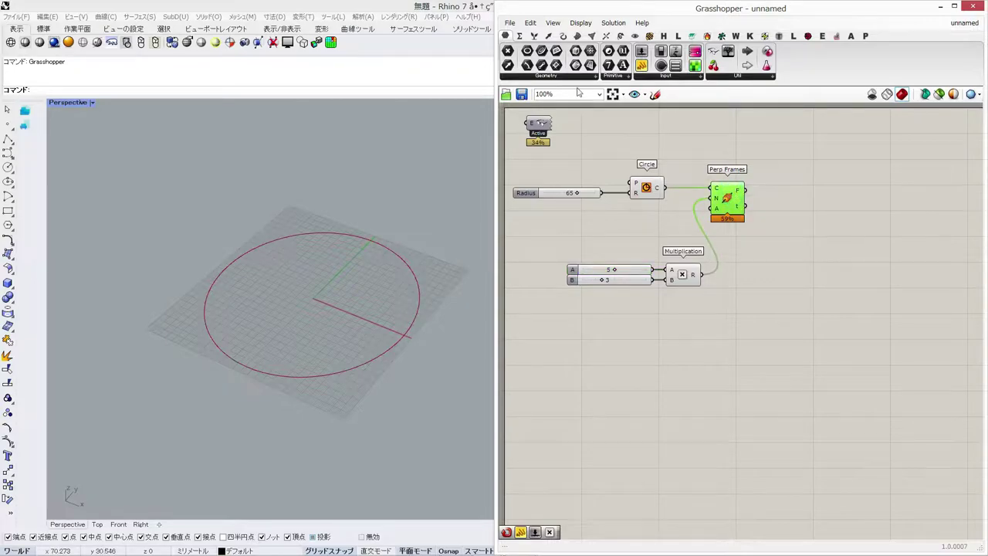
Set the preview plane size to 5.
click(581, 22)
mouse_move(653, 191)
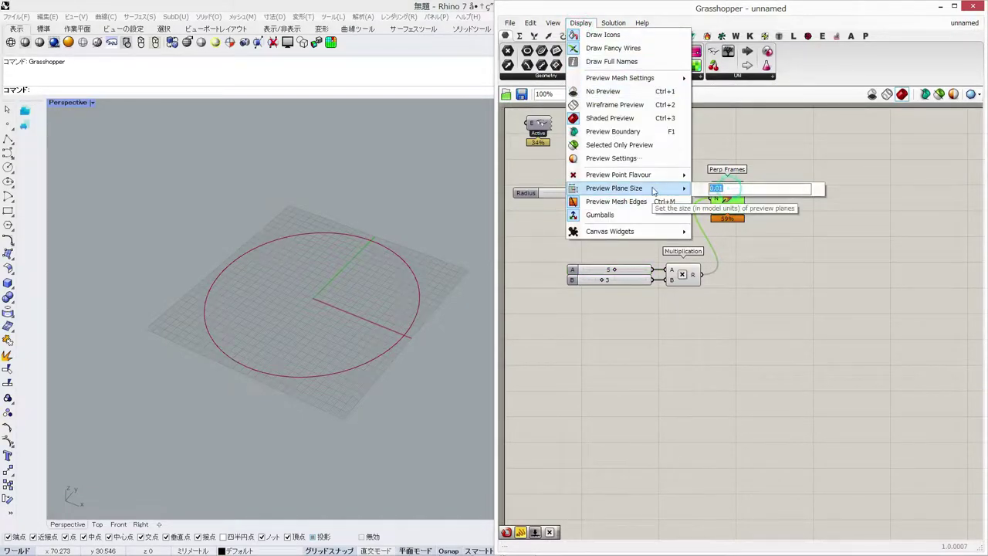
text(5)
click(606, 385)
Add a second Circle component and connect the perpendicular frames to its plane input.
right_drag(763, 305, 745, 302)
double_click(747, 272)
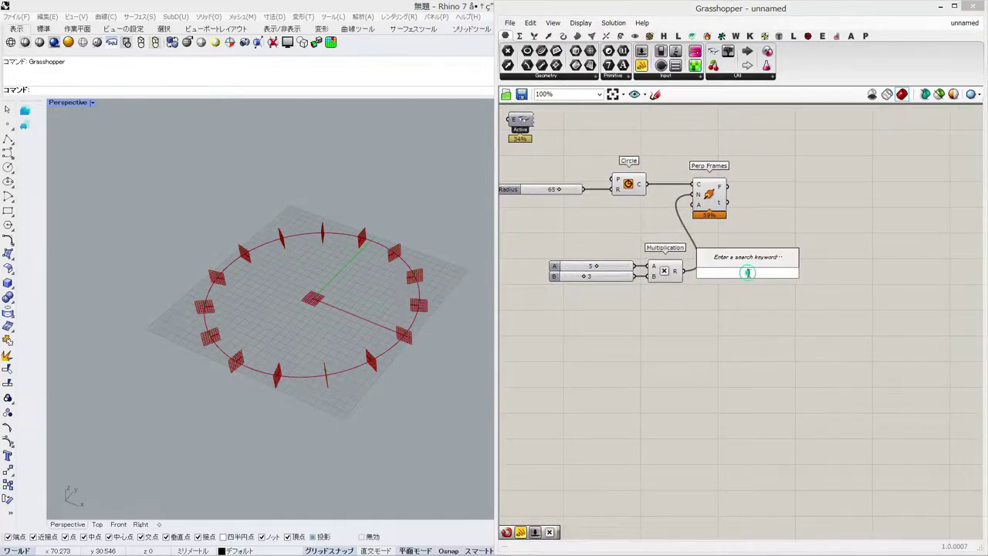
text(circle)
click(760, 260)
drag(726, 186, 810, 197)
Add a number slider set to 30 and connect it to the second Circle's radius.
double_click(701, 315)
text(30)
key(Return)
drag(775, 255, 732, 316)
click(820, 227)
Add Divide Curve for the second circles with the 3 slider as its count, and move the 30 radius slider above Perp Frames.
right_drag(873, 228, 802, 230)
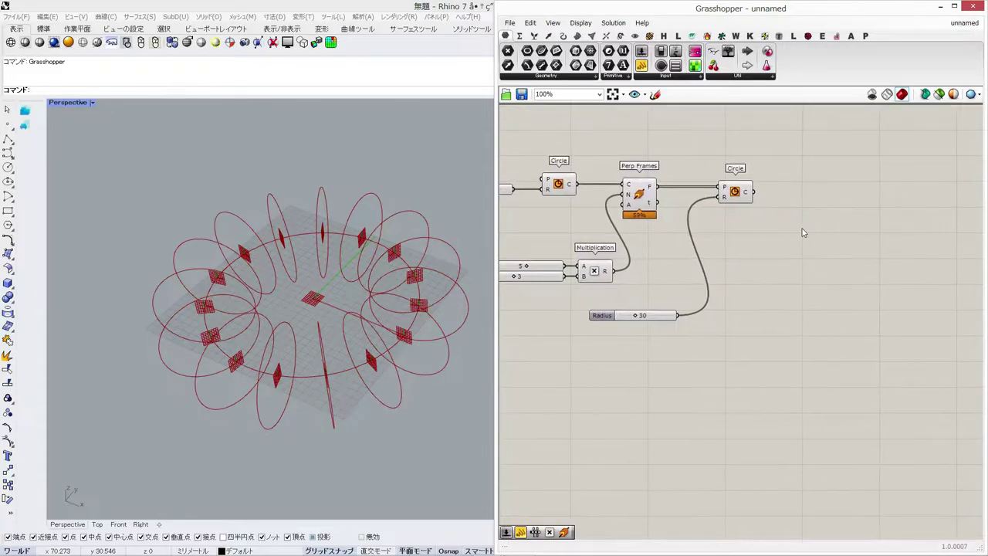
double_click(801, 228)
text(divi)
click(786, 214)
drag(754, 192, 824, 272)
drag(551, 276, 832, 291)
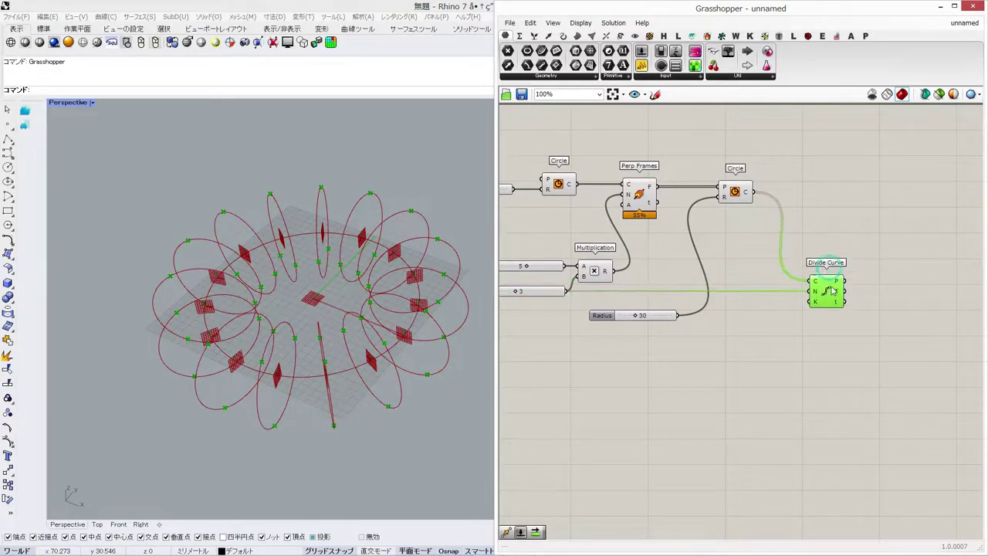
drag(658, 318, 679, 150)
click(717, 230)
Add a Rotate transform component beside Divide Curve.
right_drag(820, 247, 760, 245)
double_click(831, 236)
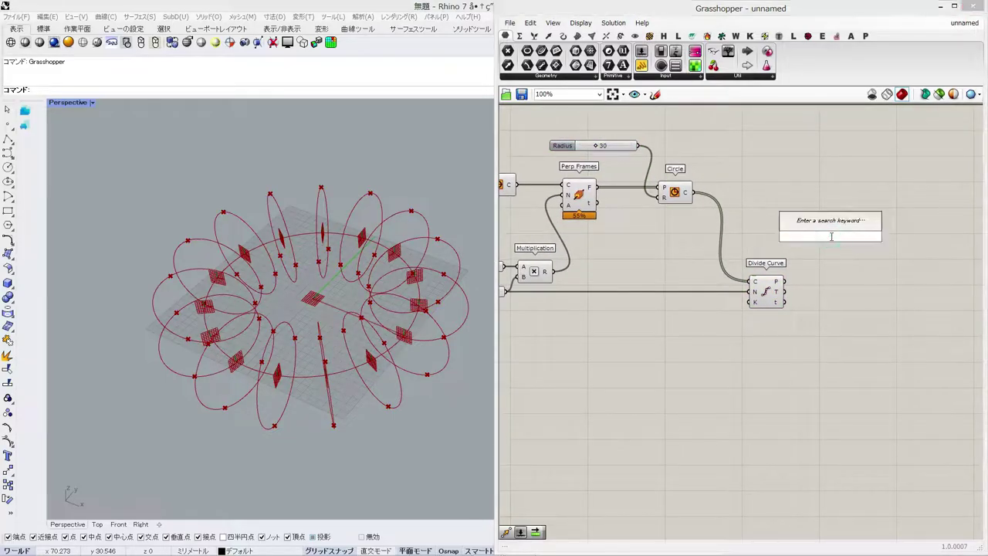
text(rotate)
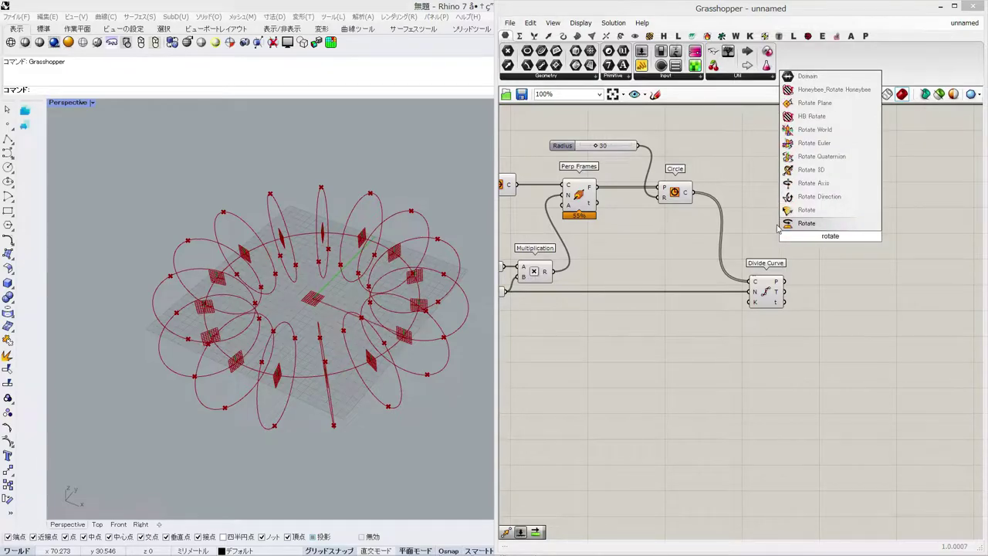
key(Return)
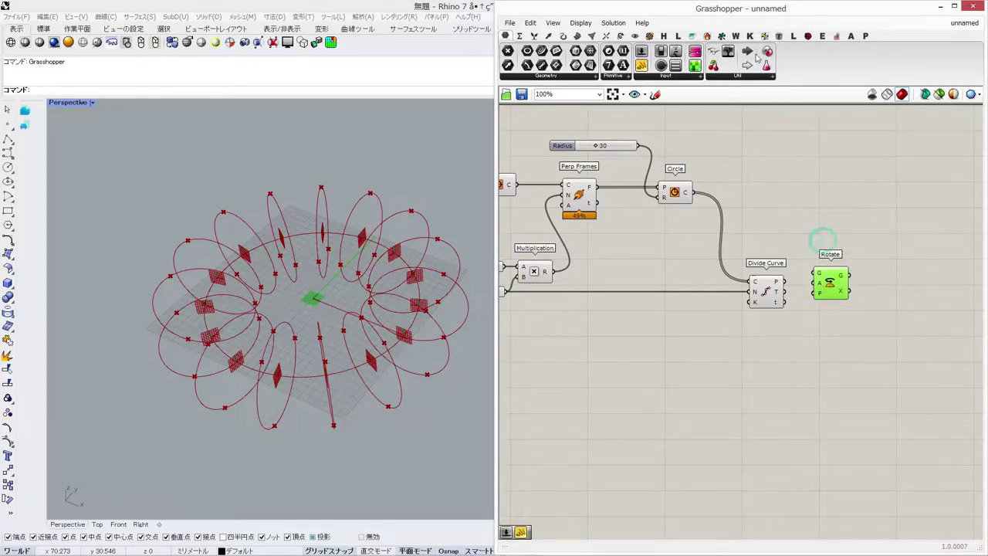
Add a Point List for the division points and connect a number slider of 10 as its size.
click(634, 35)
drag(765, 65, 807, 207)
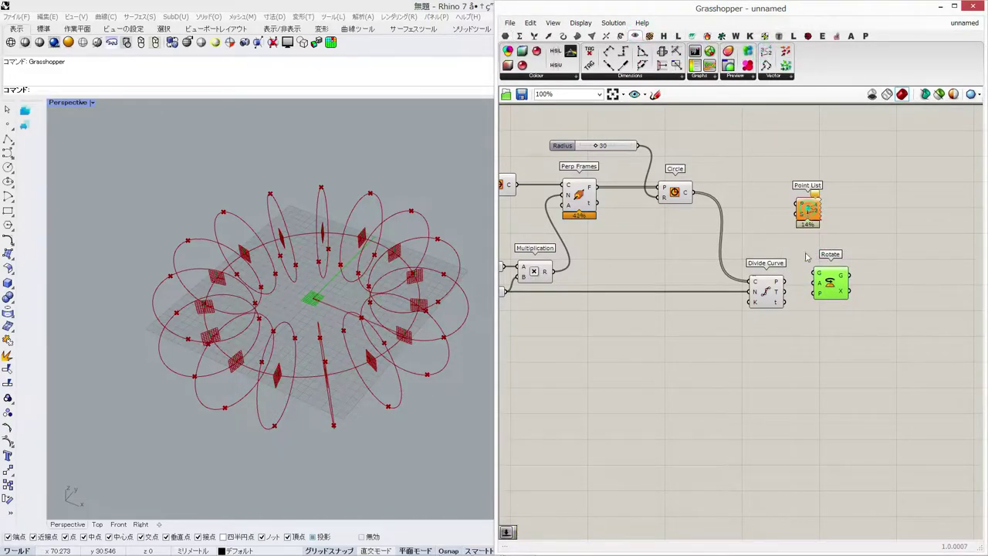
drag(787, 283, 798, 203)
double_click(748, 166)
text(10)
key(Return)
drag(798, 213, 786, 167)
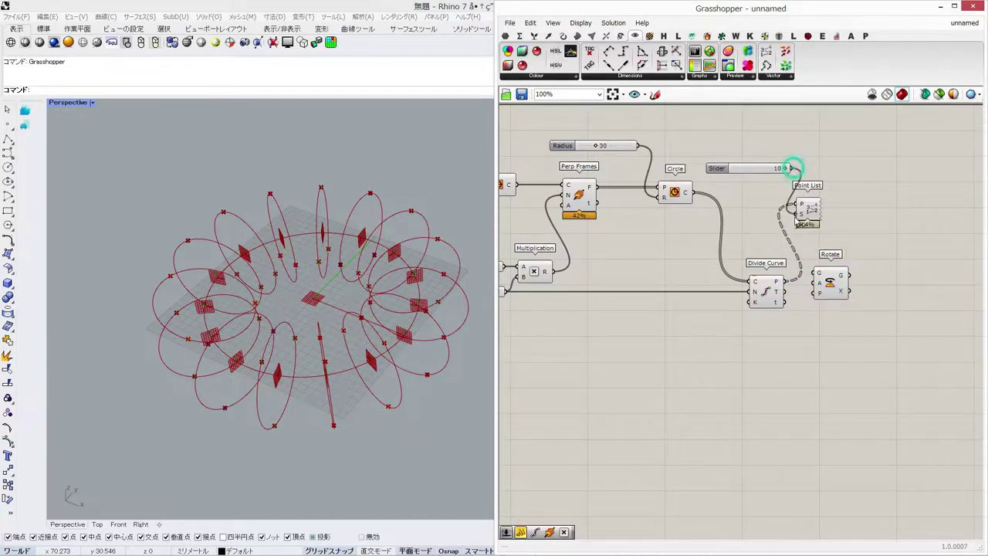
right_drag(378, 370, 373, 360)
Connect the division points to Rotate's geometry input and feed it the perpendicular frames through a Plane parameter.
drag(833, 292, 853, 302)
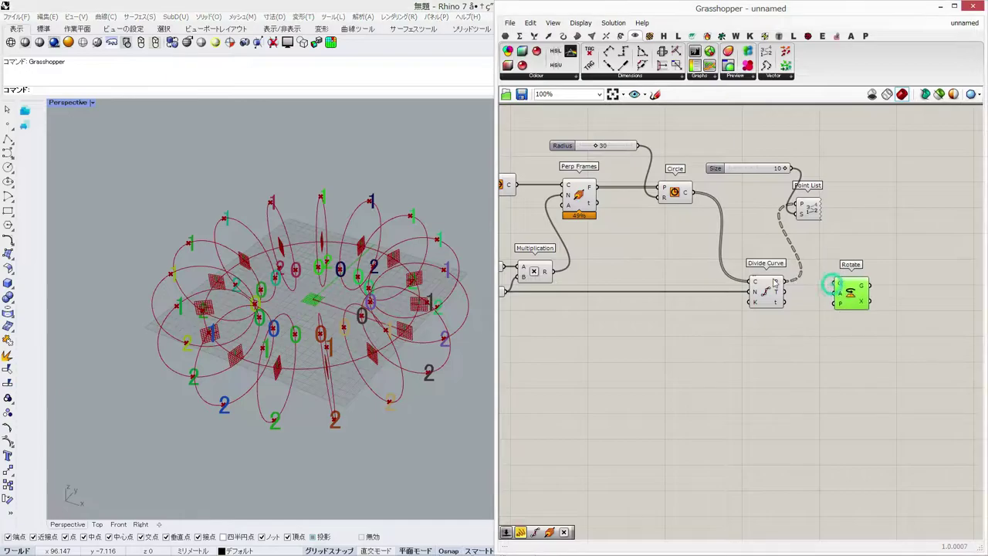
drag(786, 283, 874, 292)
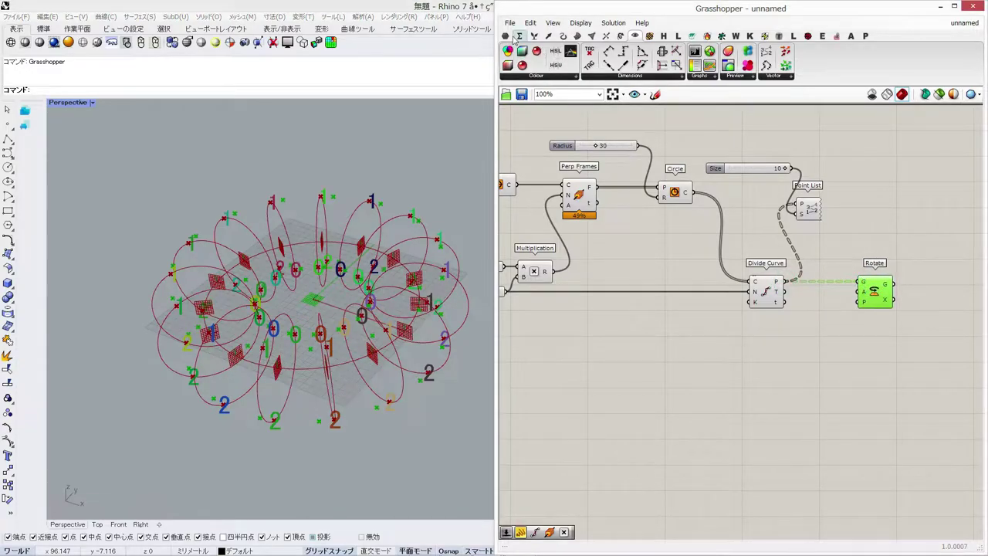
click(506, 36)
drag(650, 238, 872, 340)
click(872, 275)
Connect the rotated points to the Point List and move the Plane wire from Rotate's angle input to its plane input.
drag(812, 209, 909, 214)
drag(901, 333, 900, 207)
click(701, 424)
right_drag(448, 368, 421, 347)
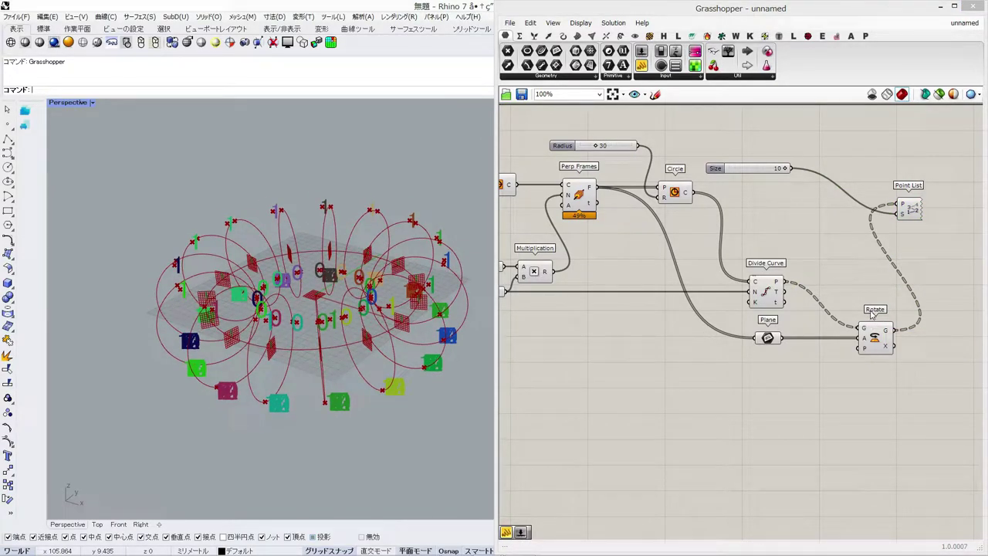
right_drag(886, 355, 860, 353)
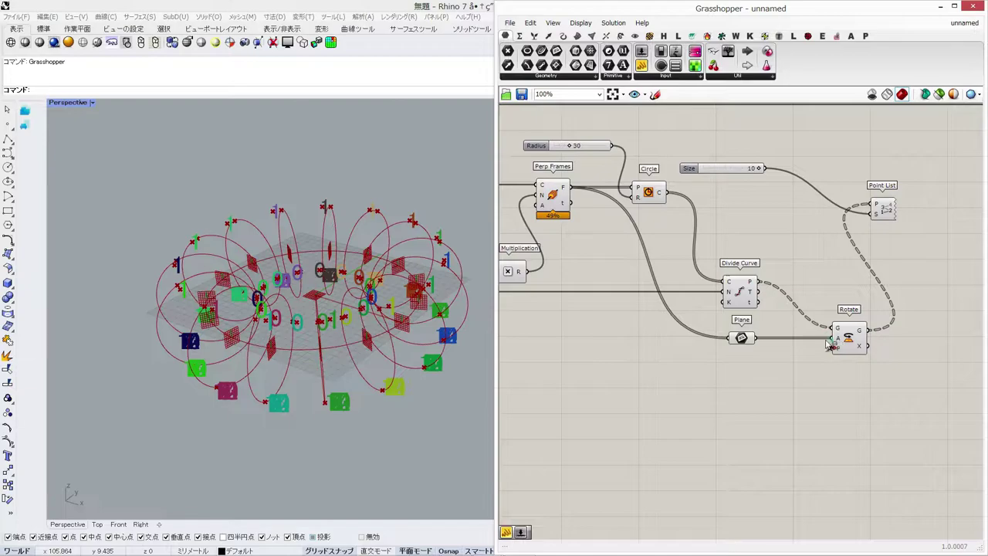
ctrl+shift+drag(830, 356, 847, 332)
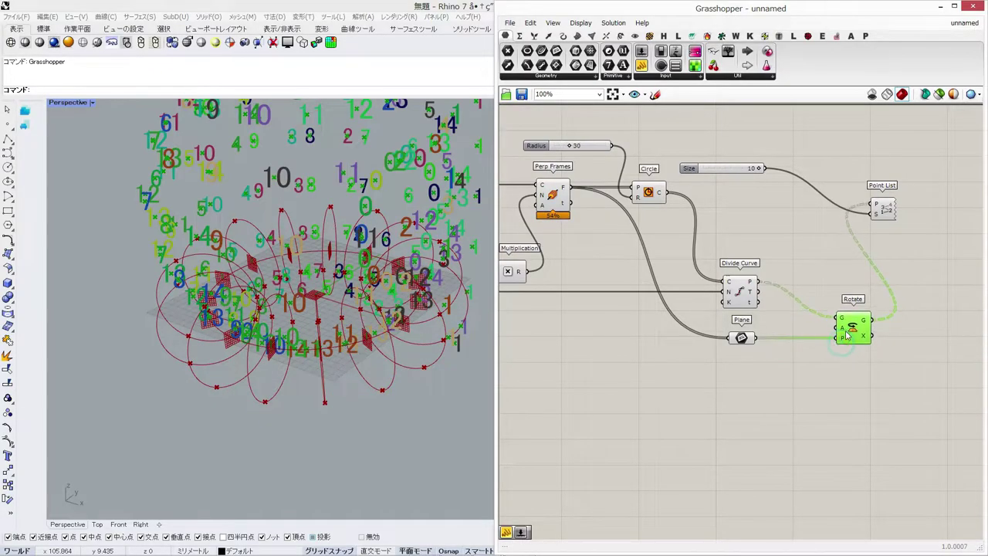
Add a Series component and connect the multiplication result to its count input.
double_click(711, 396)
text(series)
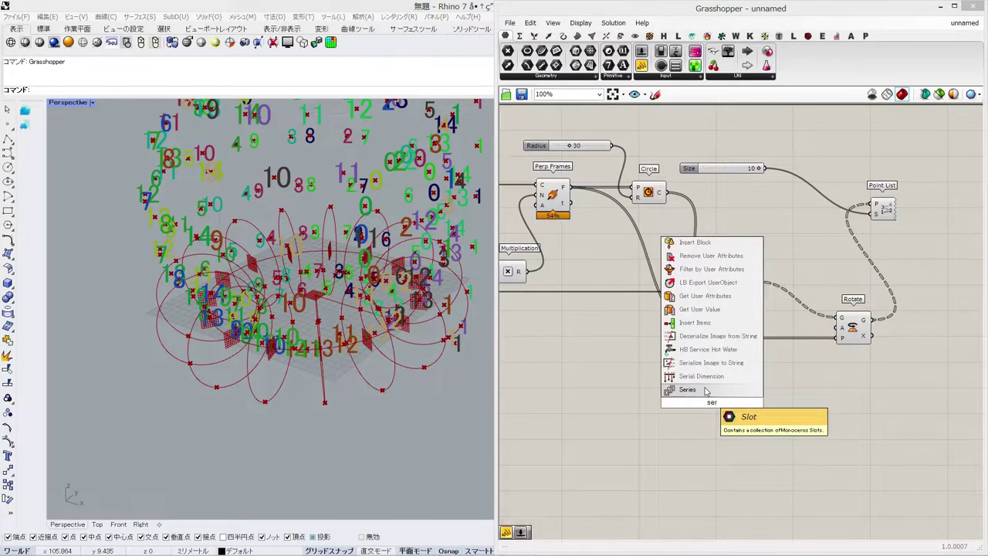
key(Return)
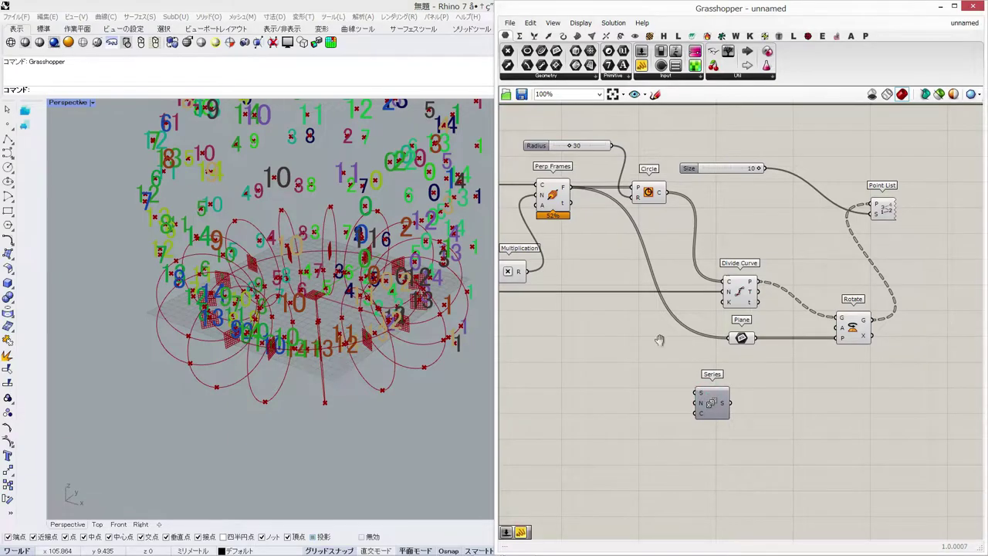
right_drag(659, 339, 758, 330)
drag(673, 330, 808, 407)
Add a Division component with a number slider of 360 connected to its A input.
double_click(713, 409)
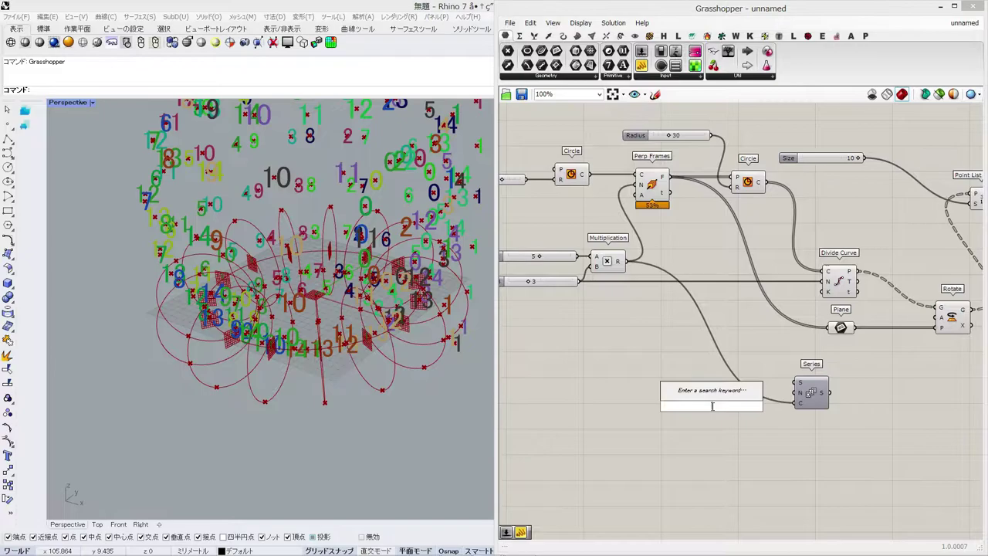
text(/)
key(Return)
double_click(637, 391)
text(360)
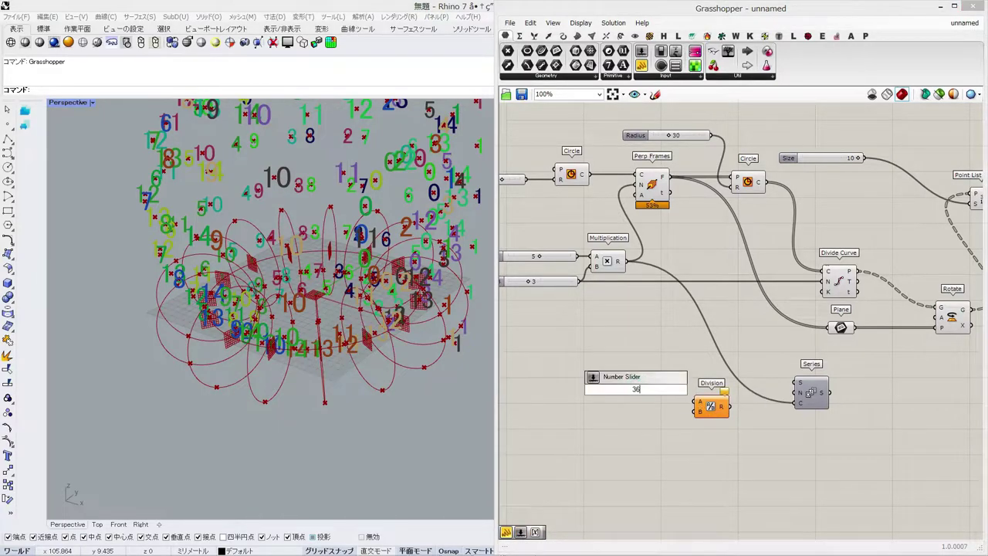
drag(692, 402, 694, 402)
drag(660, 389, 654, 401)
Connect the 3 slider to Division's B input and the division result to the Series step input.
right_drag(625, 286, 649, 287)
drag(605, 283, 724, 414)
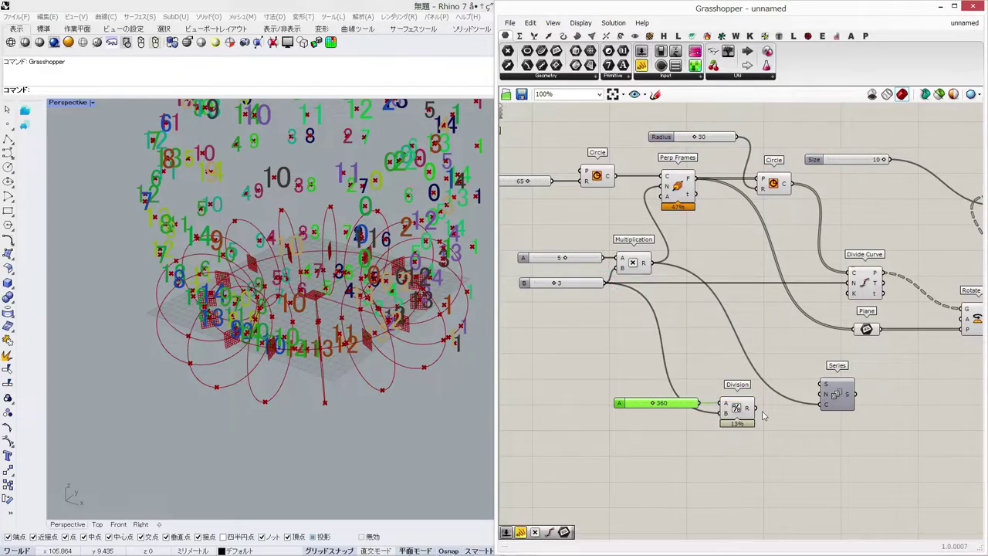
drag(808, 407, 841, 410)
Add a panel and connect the Series output to it to read the values.
right_drag(872, 399, 758, 386)
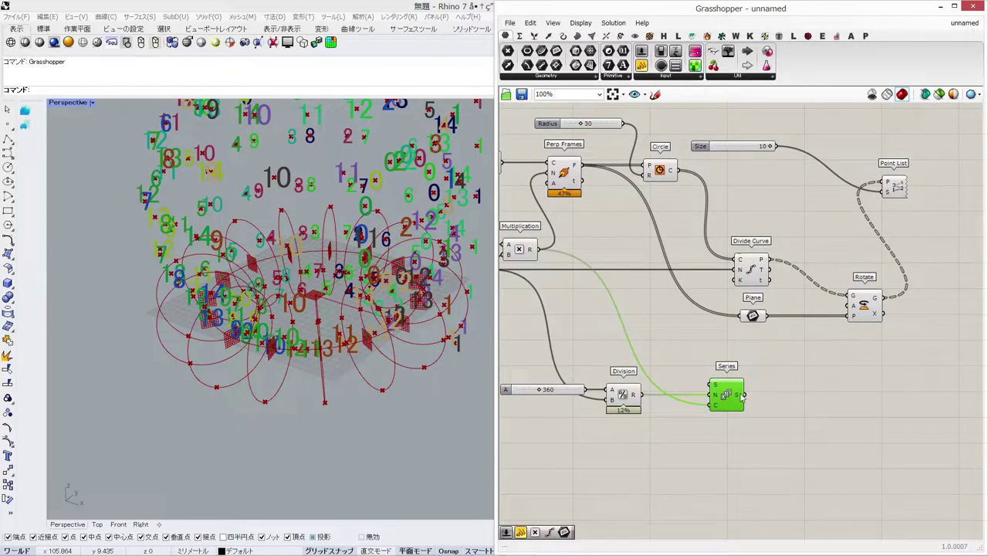
double_click(796, 399)
text(//)
key(Return)
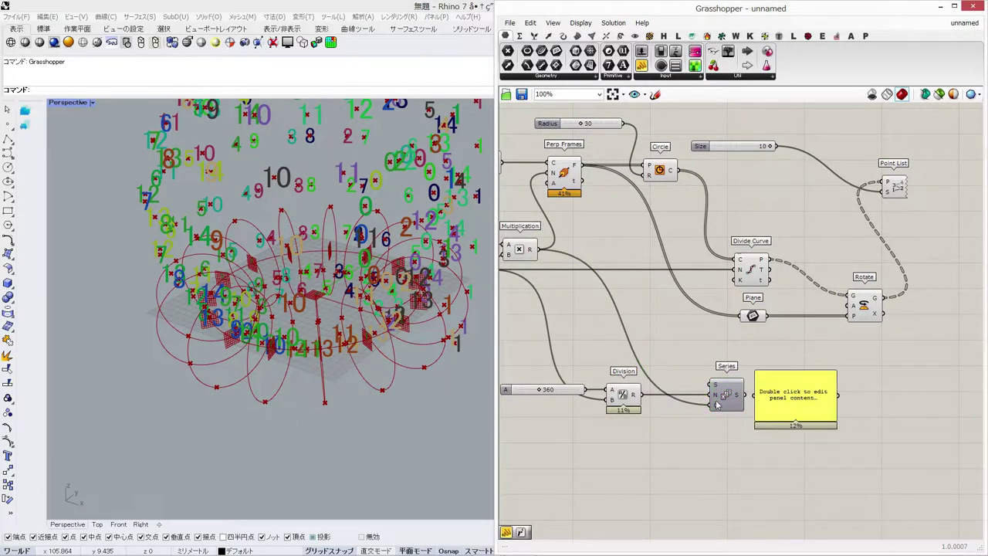
drag(759, 395, 757, 395)
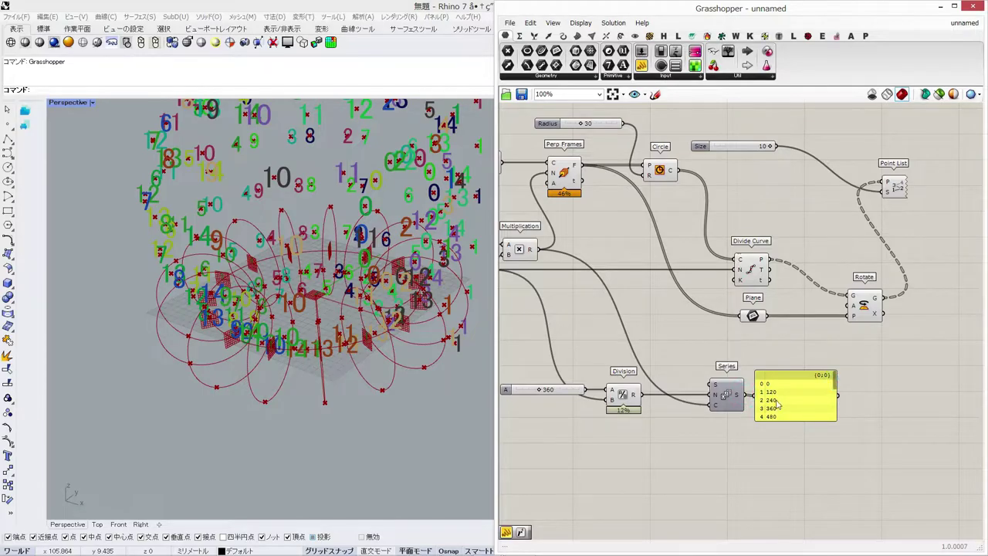
right_drag(725, 395, 753, 396)
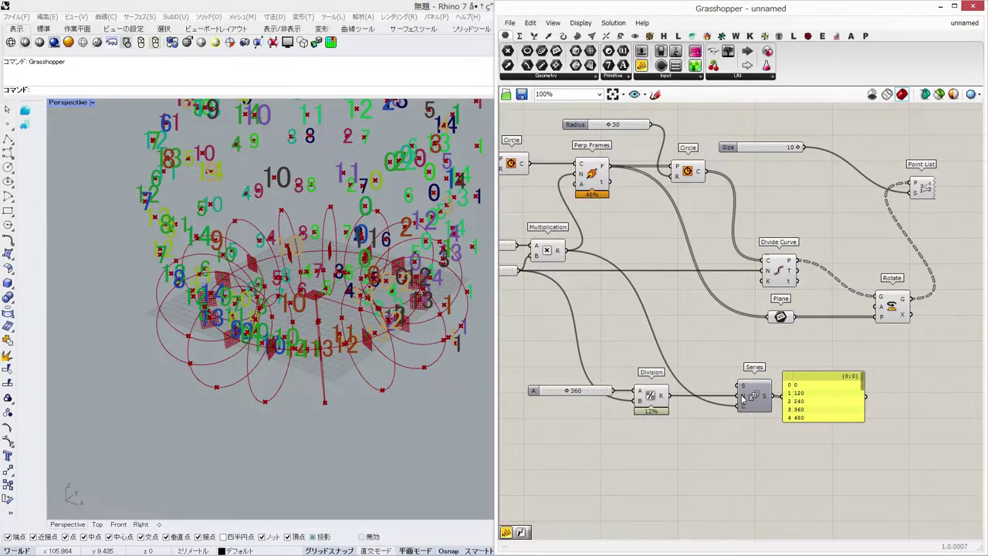
Delete the panel attached to the Series output.
click(652, 396)
click(900, 342)
click(813, 416)
key(Delete)
Set Rotate's angle input to degrees and graft it.
click(895, 303)
right_click(882, 305)
click(892, 390)
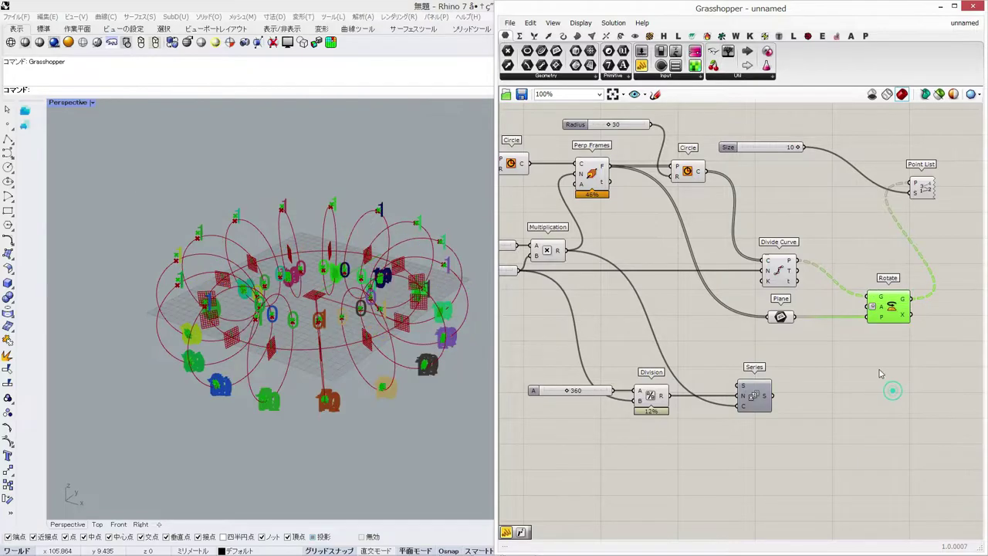
right_drag(861, 312, 847, 313)
right_click(865, 307)
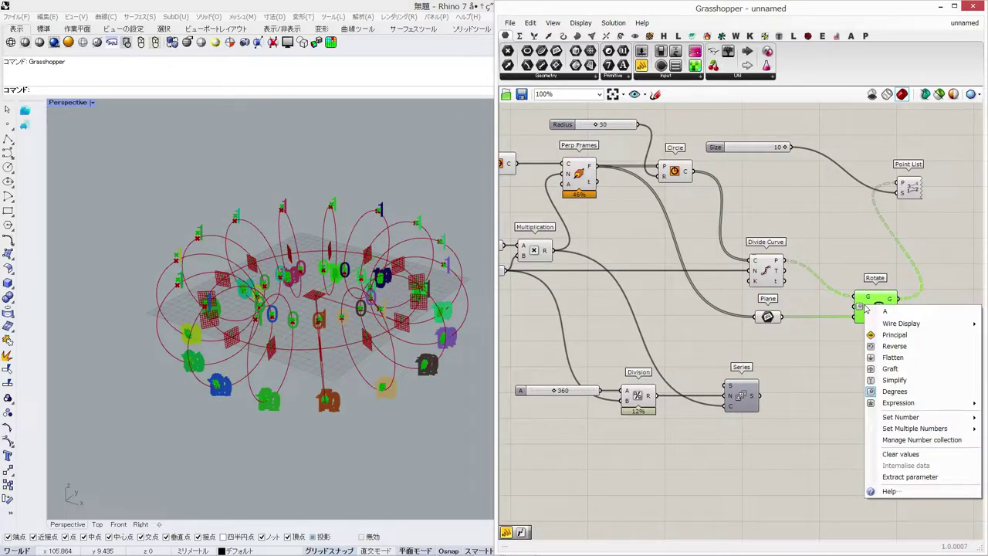
click(890, 368)
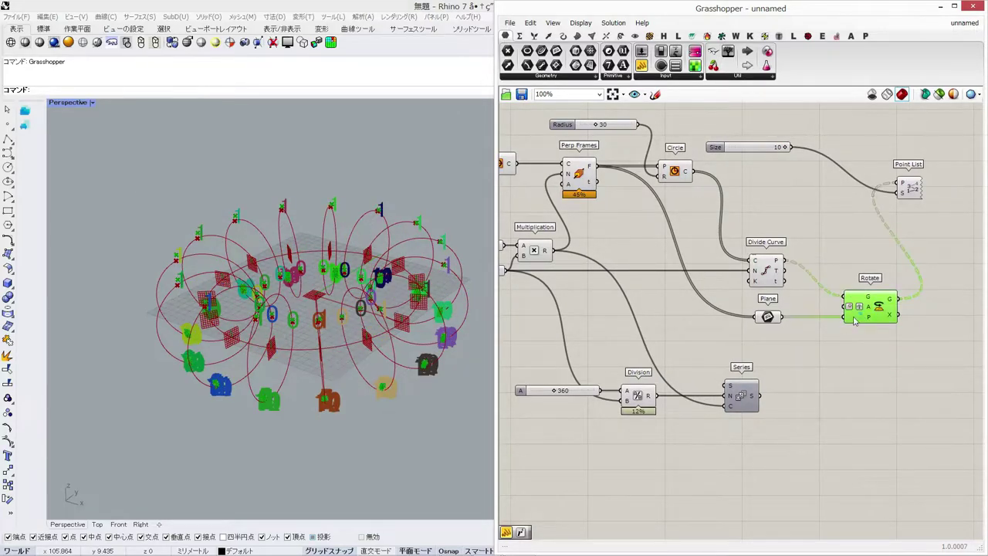
Graft Rotate's plane input and connect the Series output to Rotate's angle input.
right_click(871, 319)
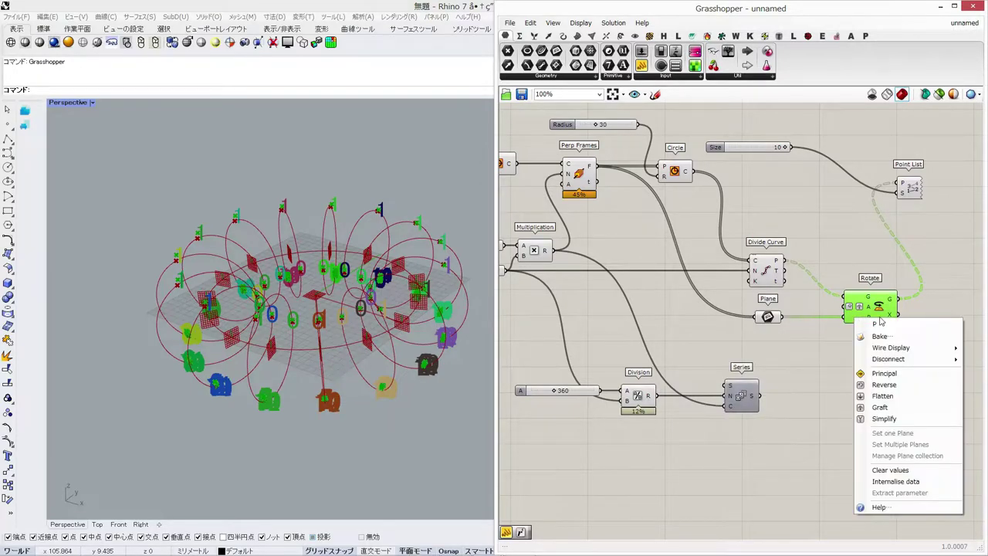
click(885, 410)
click(822, 369)
drag(761, 396, 848, 311)
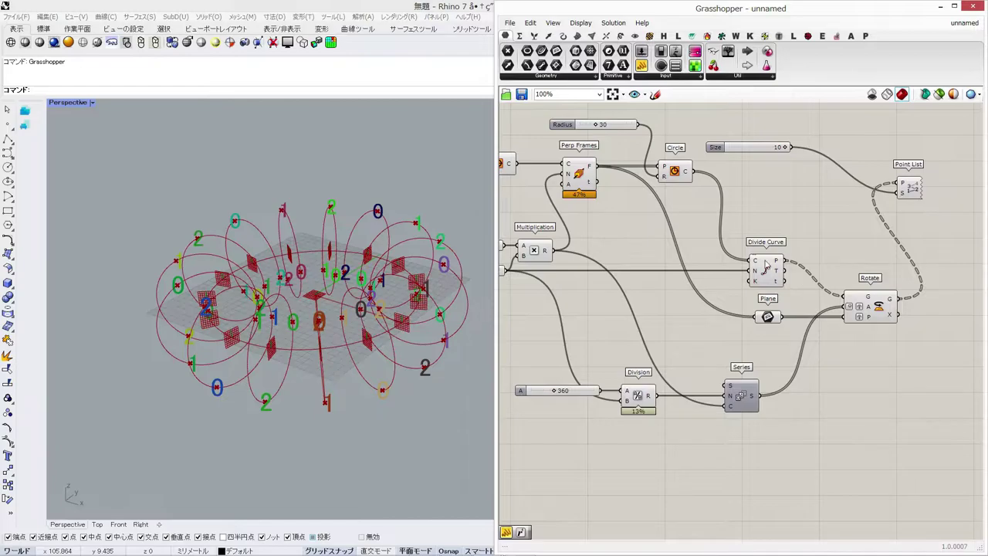
Turn off the preview of the circle, Perp Frames, Divide Curve and Plane components upstream of Rotate.
scroll(766, 265, down, 3)
drag(841, 391, 625, 213)
middle_click(661, 200)
click(701, 197)
click(787, 229)
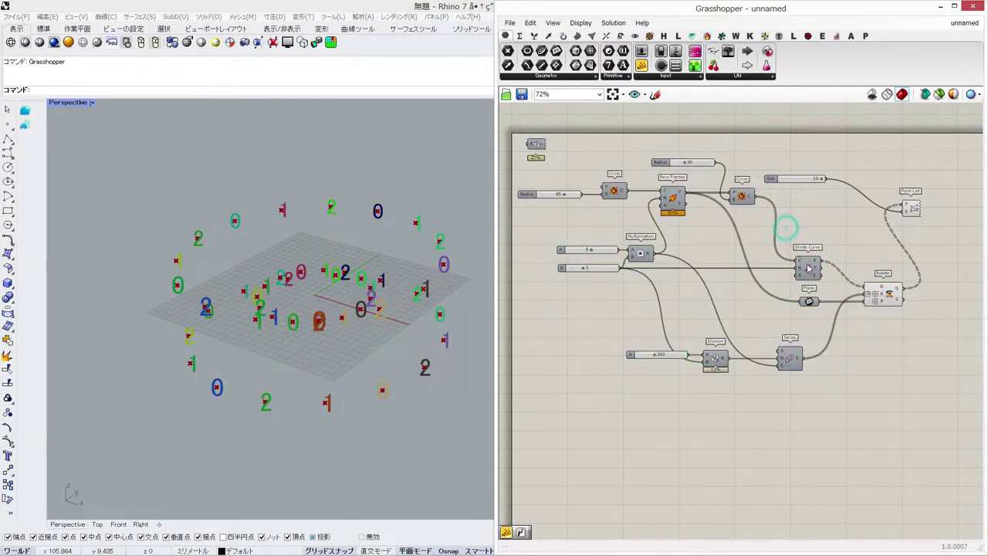
Turn the preview back on for the Circle component that follows Perp Frames.
click(878, 293)
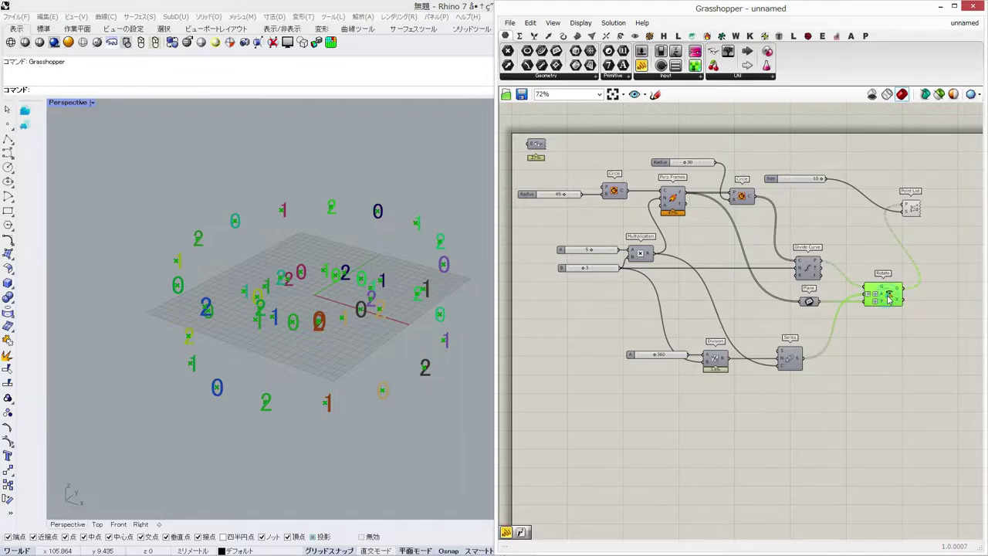
right_click(741, 198)
click(770, 216)
click(712, 419)
Feed Divide Curve's points into Point List to compare the numbering, and reconnect Rotate's geometry output instead.
right_drag(386, 349, 432, 355)
drag(825, 264, 902, 205)
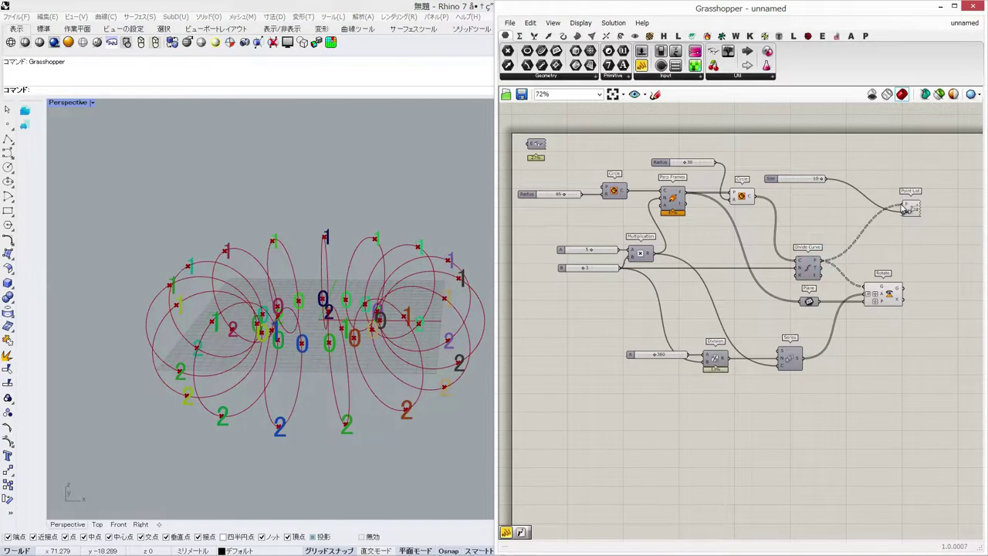
drag(903, 288, 901, 205)
Delete the Point List component and its Size slider.
right_drag(890, 302, 855, 276)
drag(794, 137, 895, 221)
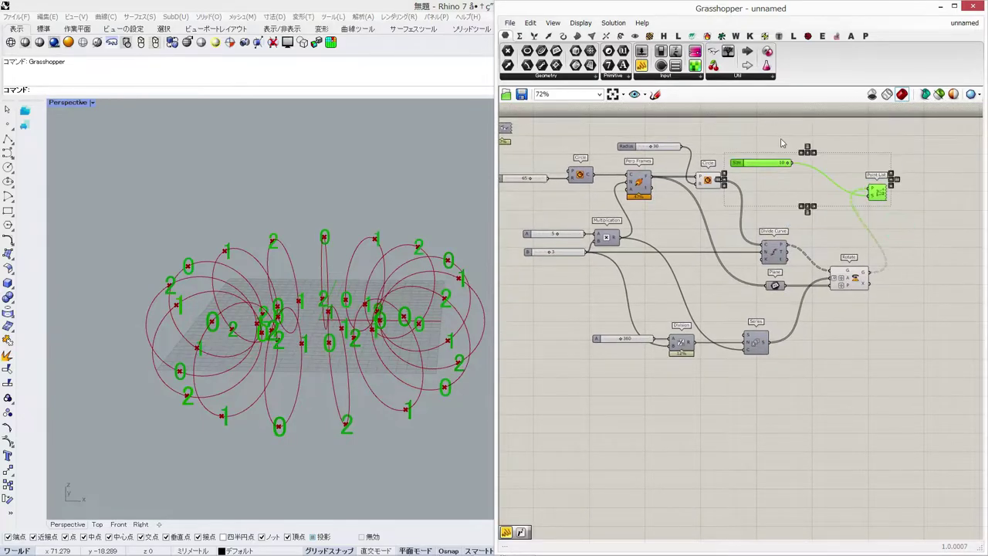
key(Delete)
Add a Flip Matrix component and connect Rotate's geometry output to its data input.
right_drag(902, 212, 825, 207)
double_click(825, 203)
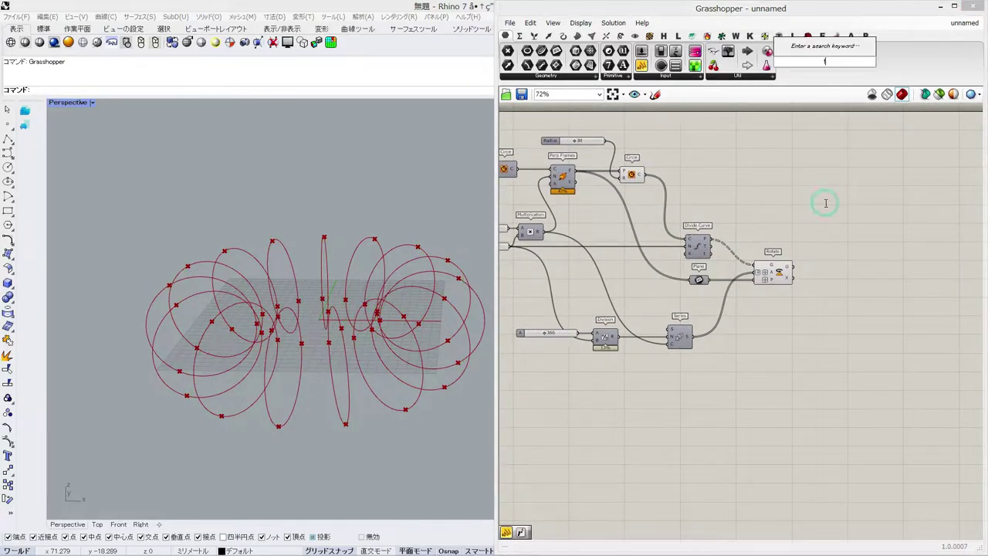
text(flp)
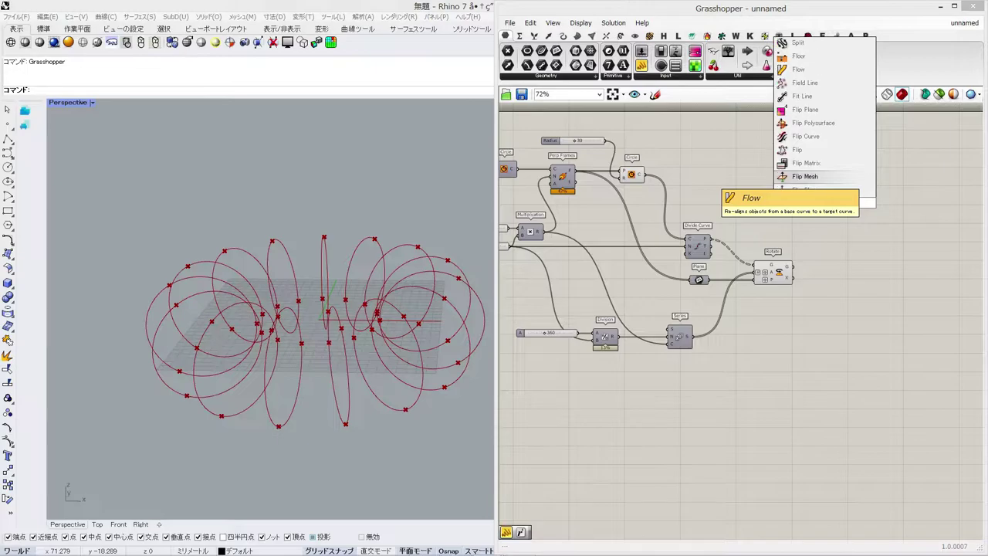
click(805, 176)
drag(827, 196, 832, 269)
Add an Interpolate component and connect Flip Matrix's output to its vertices input.
right_drag(841, 287, 804, 285)
double_click(818, 282)
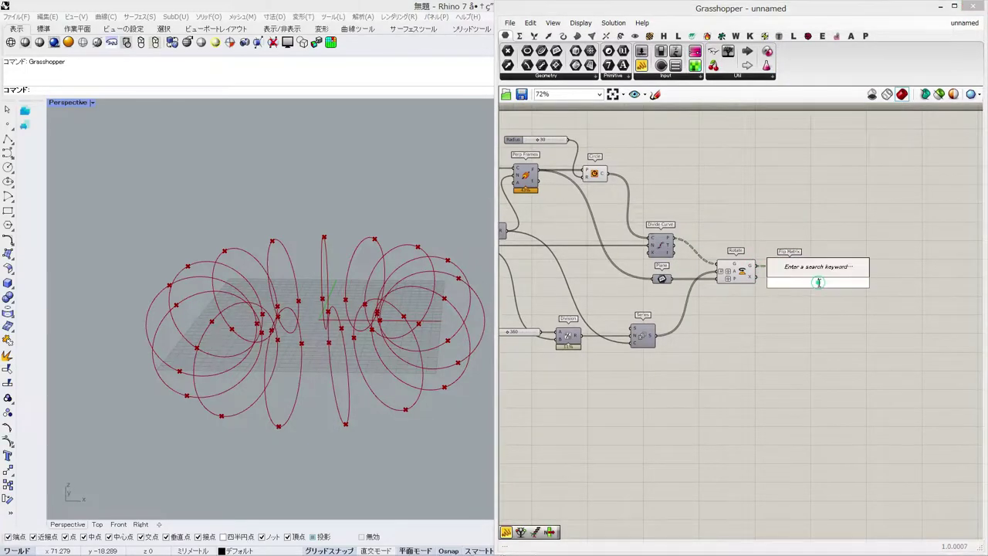
text(inter)
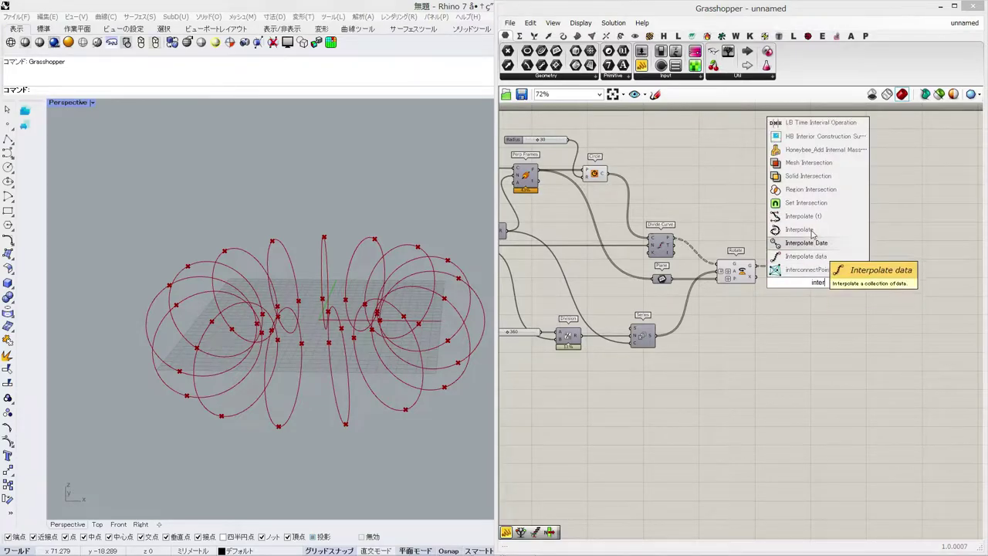
click(810, 226)
drag(800, 265, 808, 272)
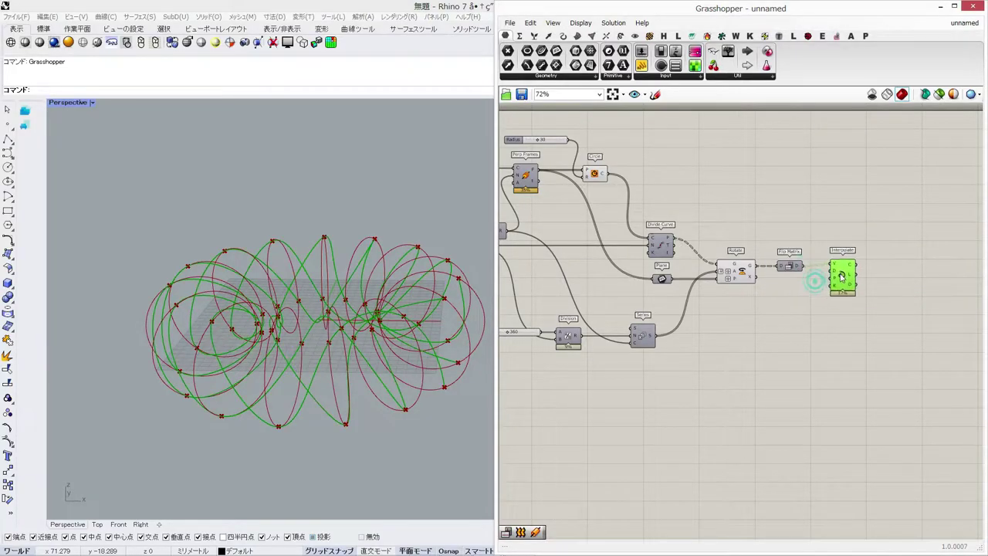
Turn off the preview of the Circle, Divide Curve, Plane and Rotate components.
right_drag(740, 170, 807, 181)
drag(807, 161, 626, 336)
middle_click(666, 301)
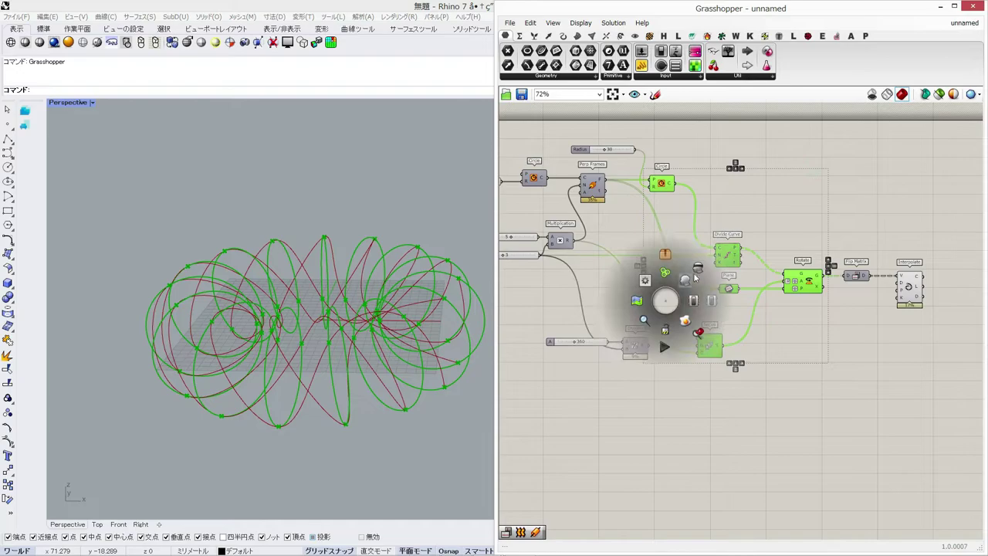
click(695, 272)
right_drag(357, 347, 285, 371)
Invert Interpolate's periodic (P) input to close the interpolated curves.
click(909, 286)
scroll(907, 286, up, 5)
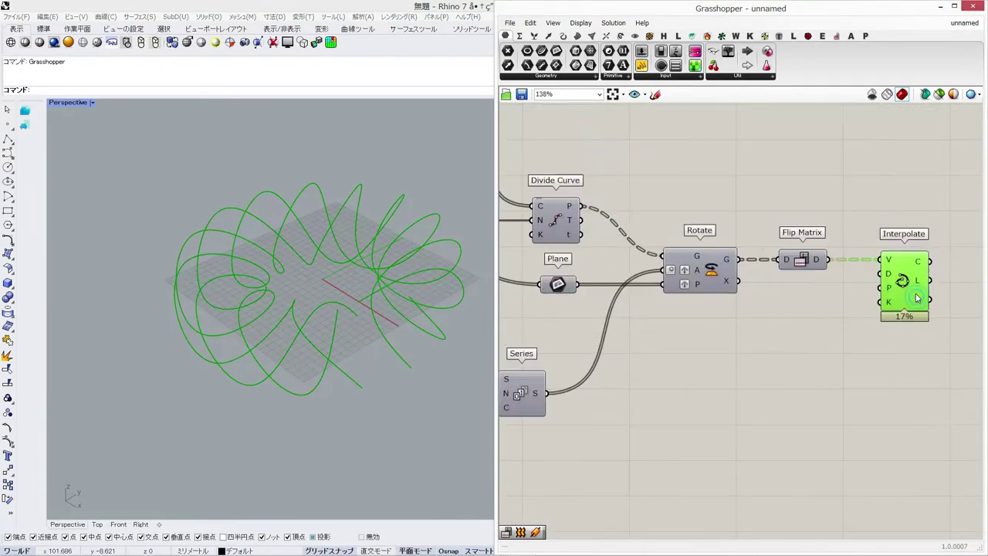
right_click(869, 284)
click(896, 371)
click(714, 379)
right_drag(327, 459, 374, 320)
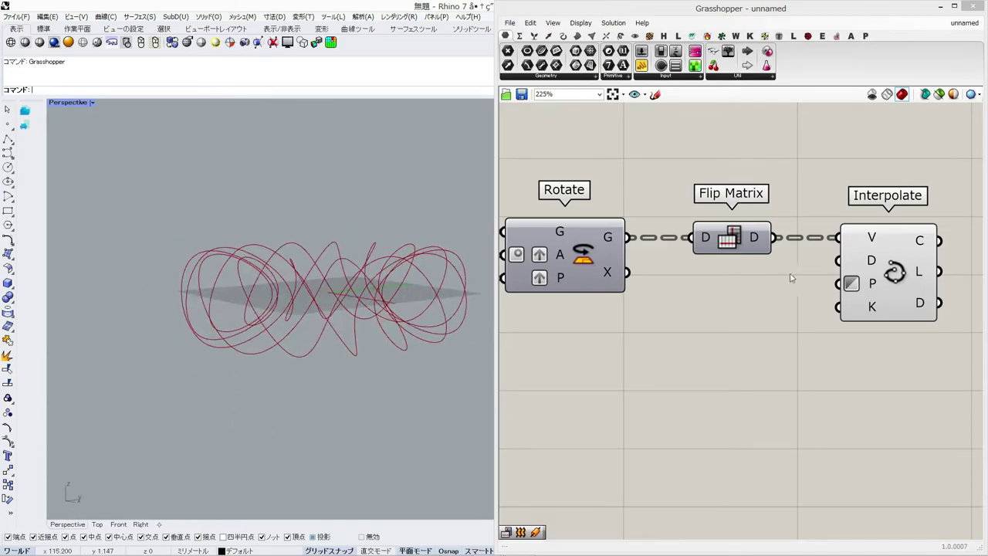
Add a Perp Frame component and connect Interpolate's curve output to it.
scroll(771, 272, down, 3)
double_click(750, 263)
text(per)
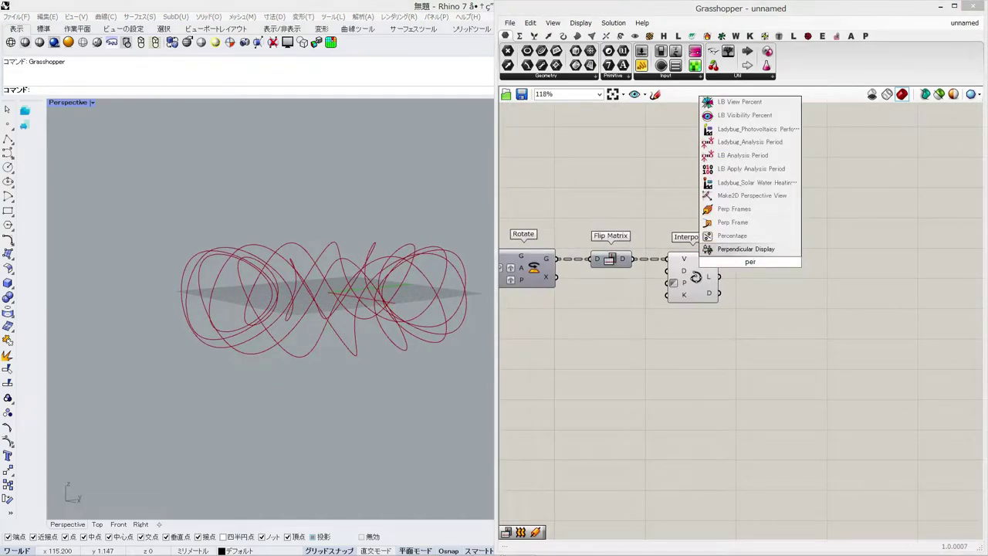
click(769, 221)
drag(730, 259, 775, 263)
Add a number slider with the value 100 below Interpolate.
double_click(723, 322)
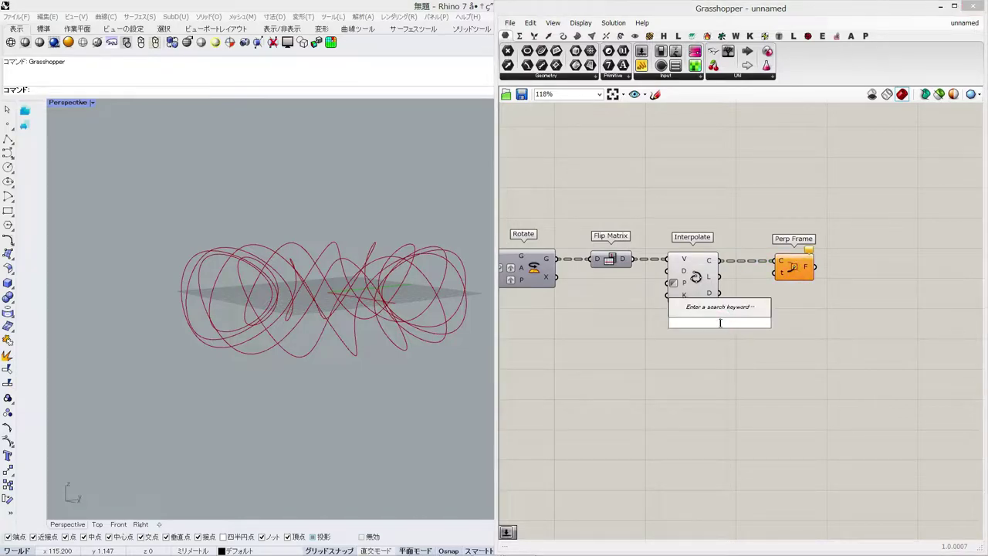
text(100)
key(Return)
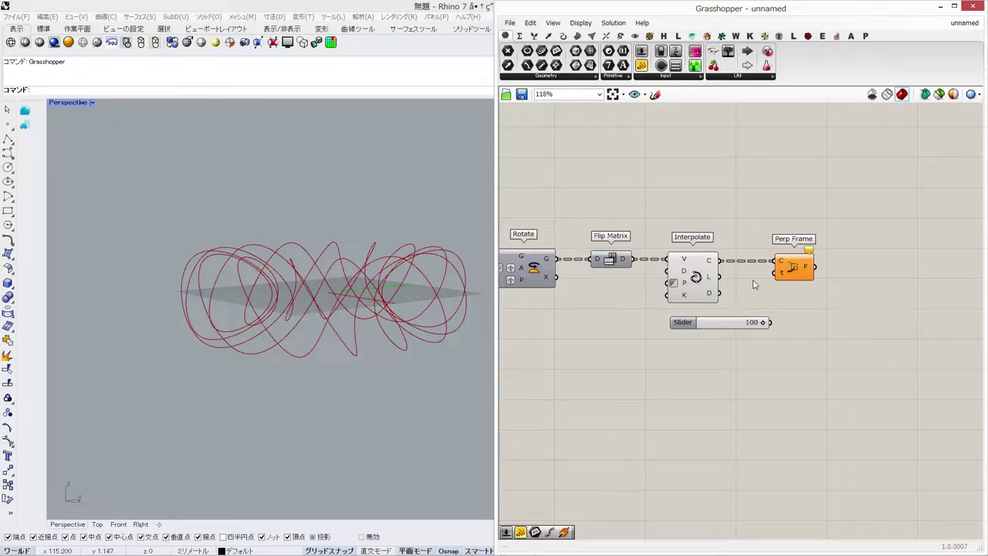
Replace Perp Frame with a Perp Frames component and connect Interpolate's curve output to its C input.
click(795, 268)
key(Delete)
double_click(794, 268)
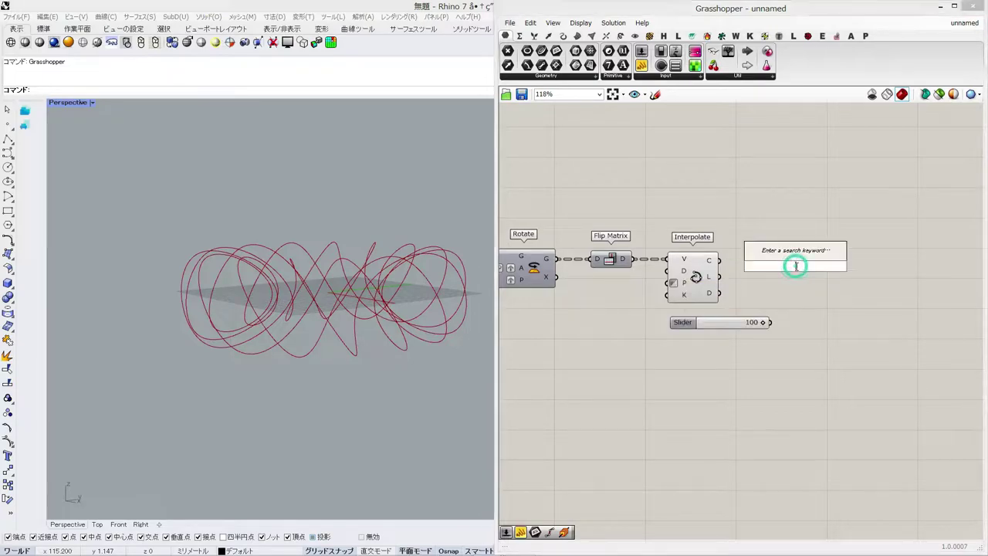
text(perp)
click(789, 229)
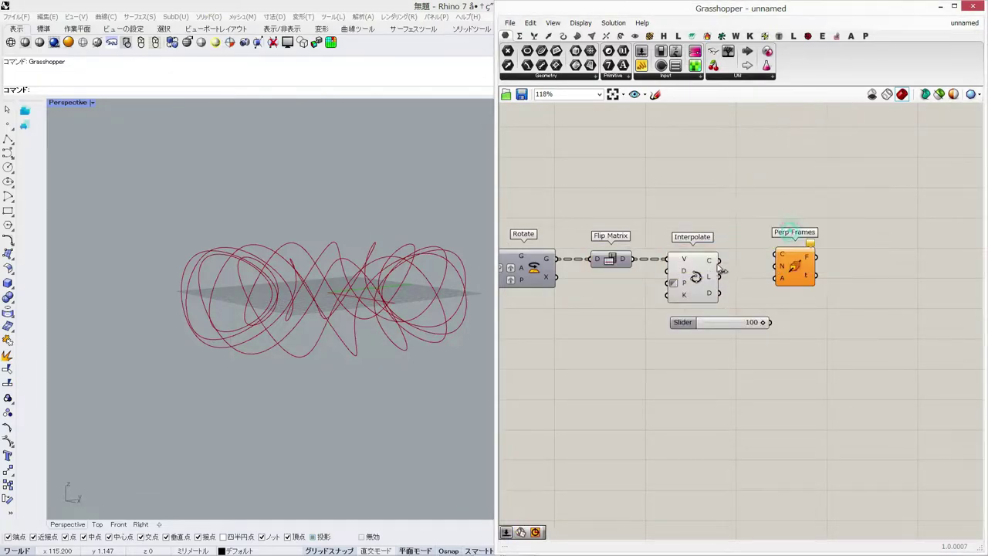
drag(785, 258, 786, 259)
drag(799, 278, 813, 285)
Connect the 100 slider to the N input of the new Perp Frames.
right_drag(283, 344, 324, 385)
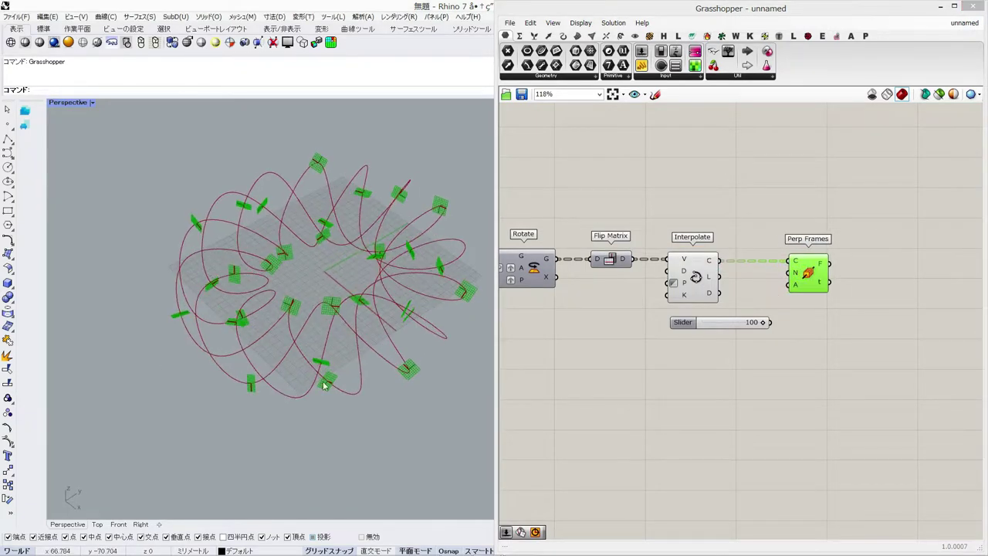
drag(770, 322, 787, 272)
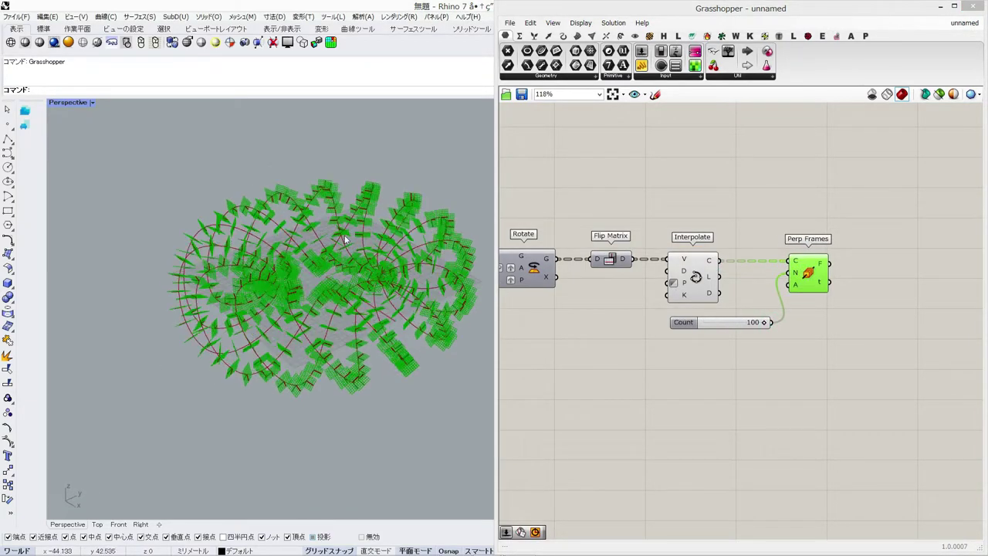
click(660, 344)
Add a Circle component on the new Perp Frames' F output and turn off that Perp Frames' preview.
right_drag(868, 316, 802, 323)
double_click(812, 325)
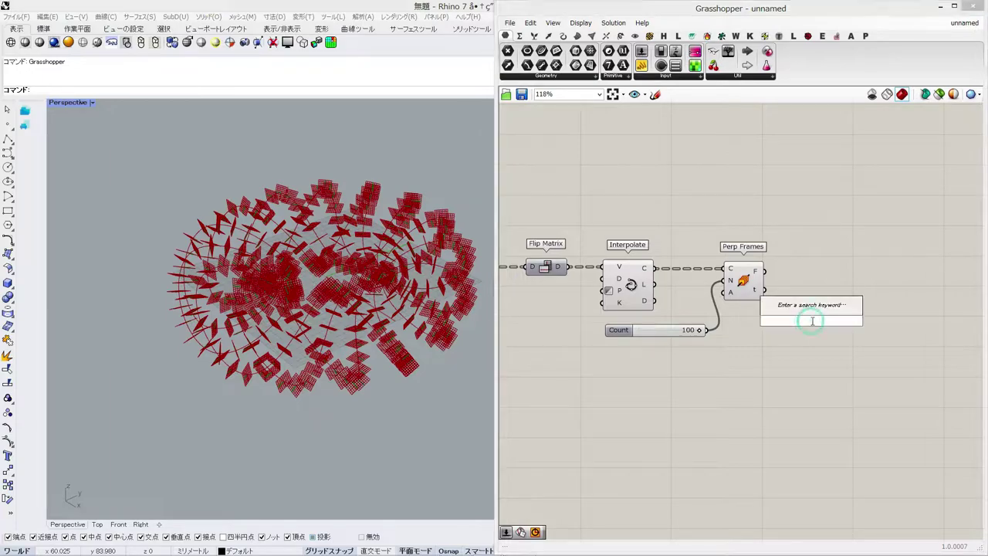
text(cir)
drag(795, 311, 793, 313)
drag(809, 320, 816, 278)
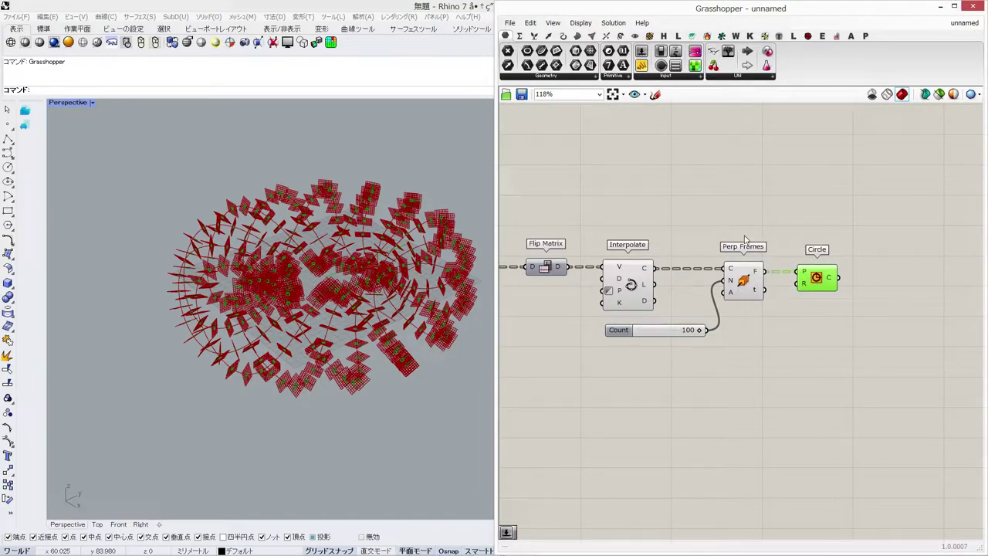
right_click(750, 276)
click(764, 298)
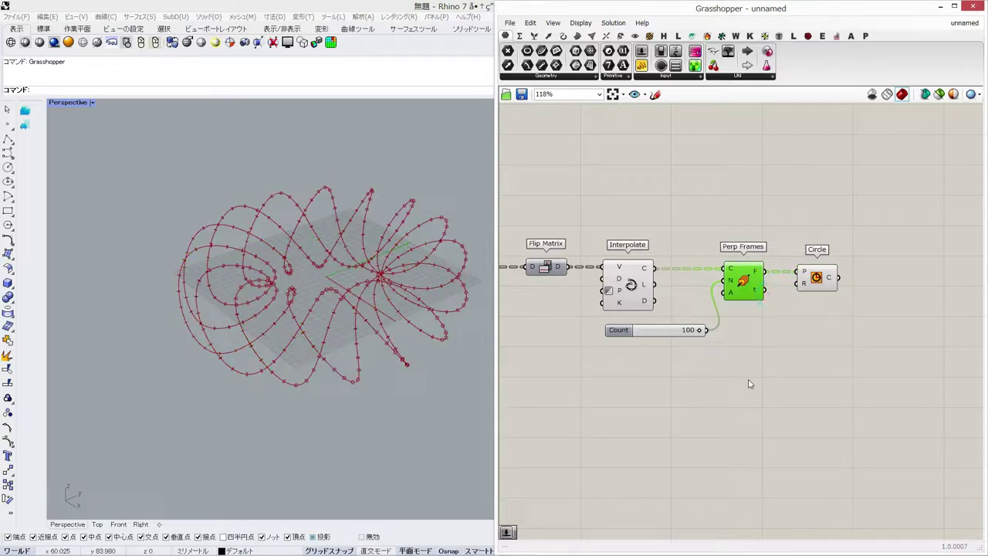
Add a number slider with the value 20 and connect it to the new Circle's radius input.
double_click(744, 376)
text(20)
key(Return)
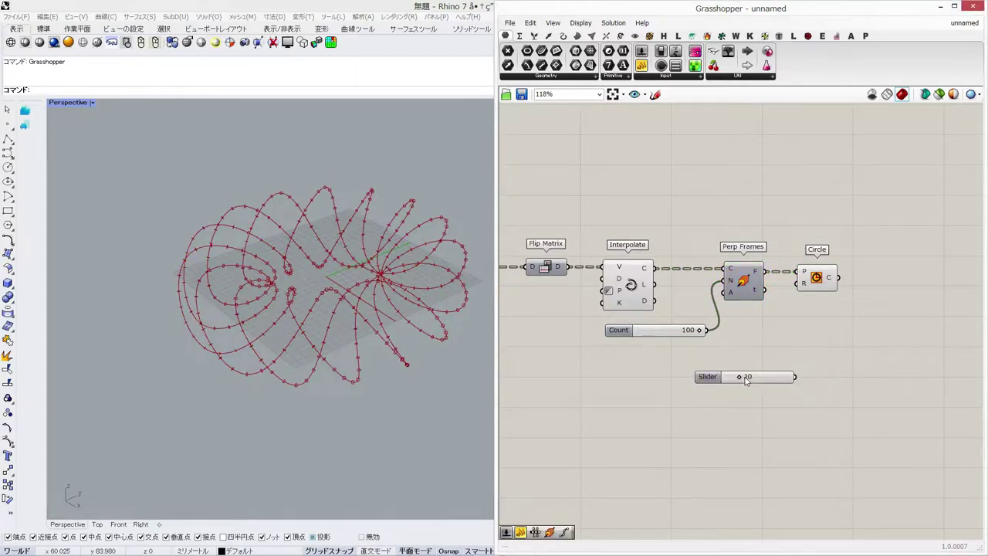
drag(799, 333, 797, 376)
right_drag(421, 436, 370, 384)
click(815, 287)
right_drag(359, 324, 301, 285)
Try a radius of 14 on the new Circle's slider and set it back to 20.
mouse_move(743, 378)
mouse_down()
mouse_move(729, 377)
mouse_move(738, 378)
mouse_up()
double_click(739, 377)
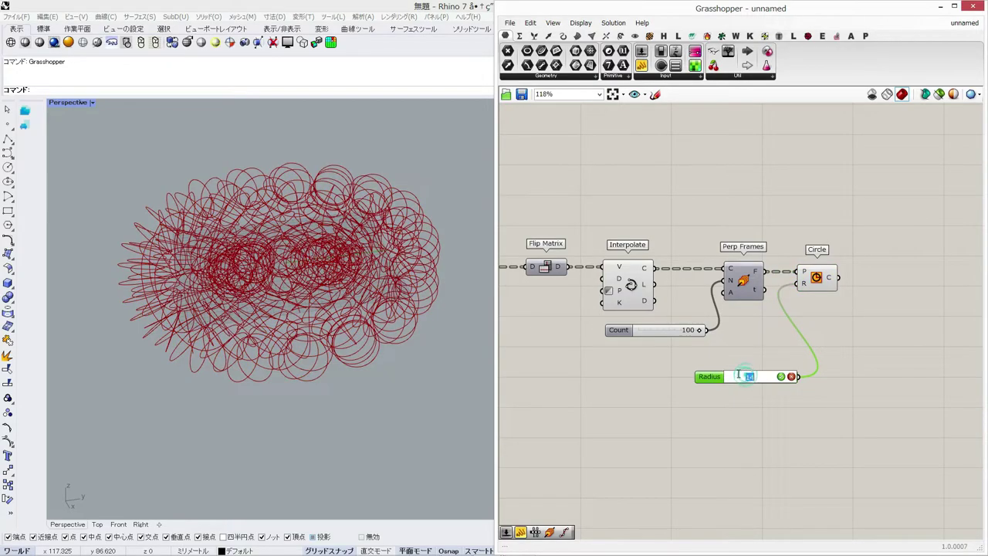
text(20)
key(Return)
right_click(892, 267)
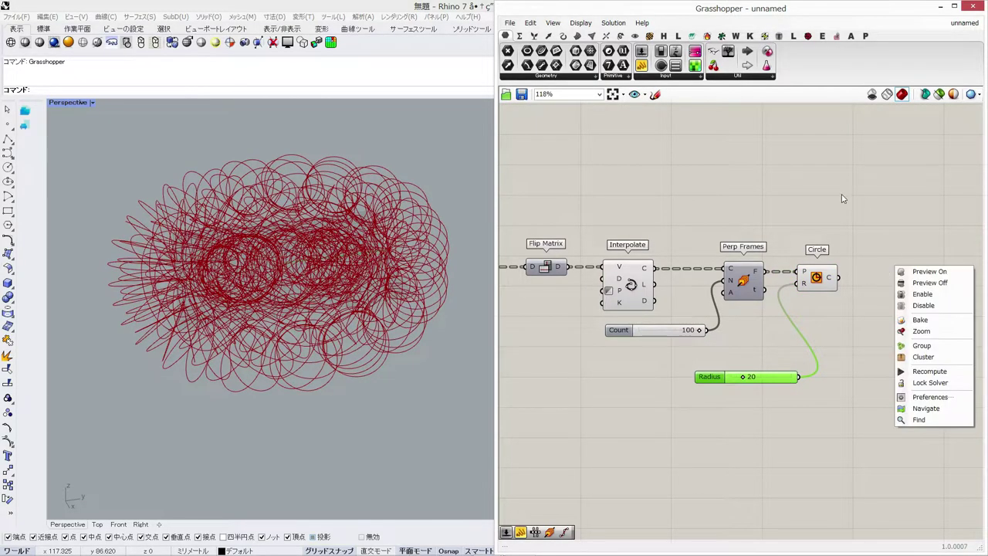
click(840, 193)
Add a Loft component and connect the new Circle's output to its curves input.
right_drag(889, 264, 757, 280)
double_click(755, 277)
text(loft)
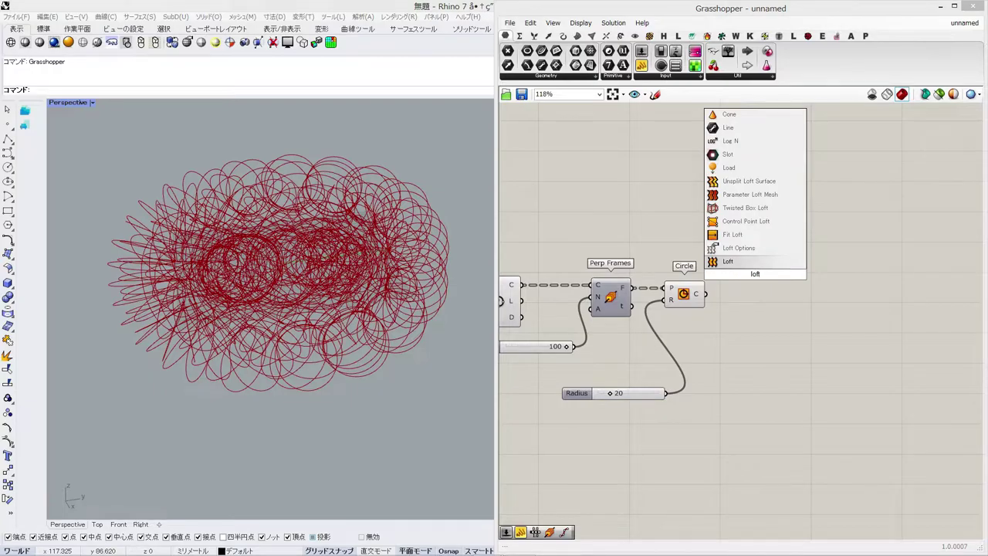
key(Return)
drag(727, 273, 767, 297)
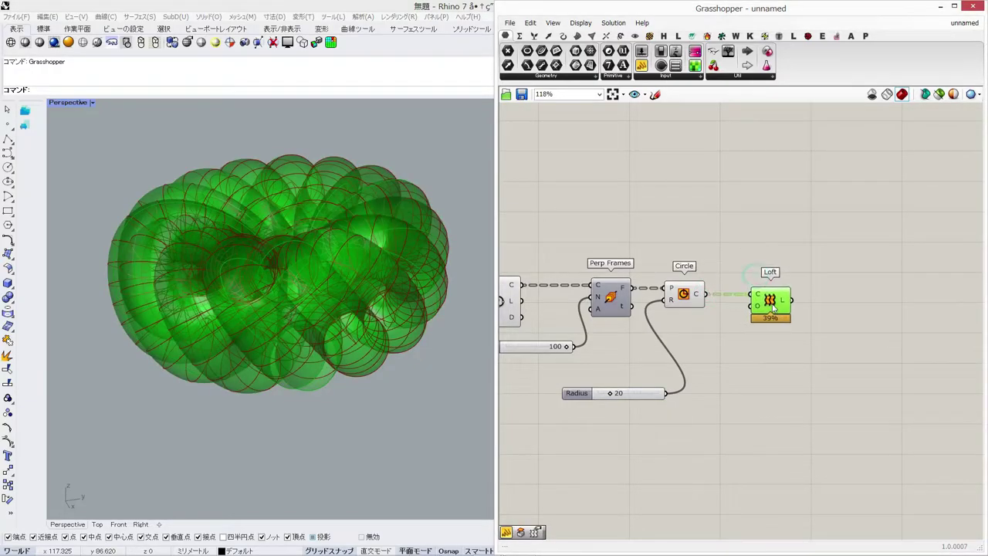
Turn off the preview of the Interpolate, Perp Frames and Circle components before Loft.
right_drag(706, 237, 842, 238)
scroll(843, 238, down, 2)
drag(847, 240, 707, 310)
middle_click(710, 307)
click(746, 273)
right_drag(320, 342, 380, 254)
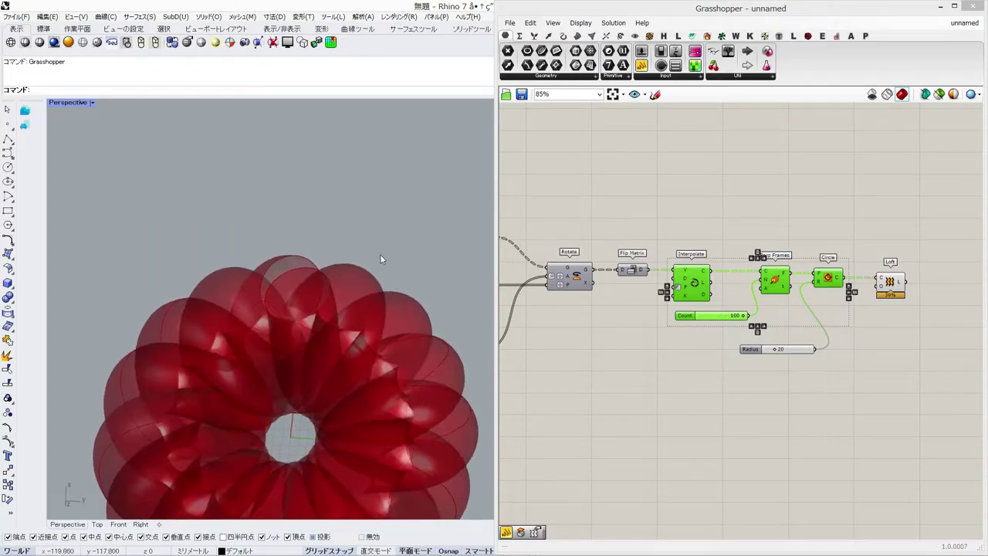
Add a Loft Options component and connect it to Loft's options input.
double_click(861, 352)
text(opt)
click(868, 340)
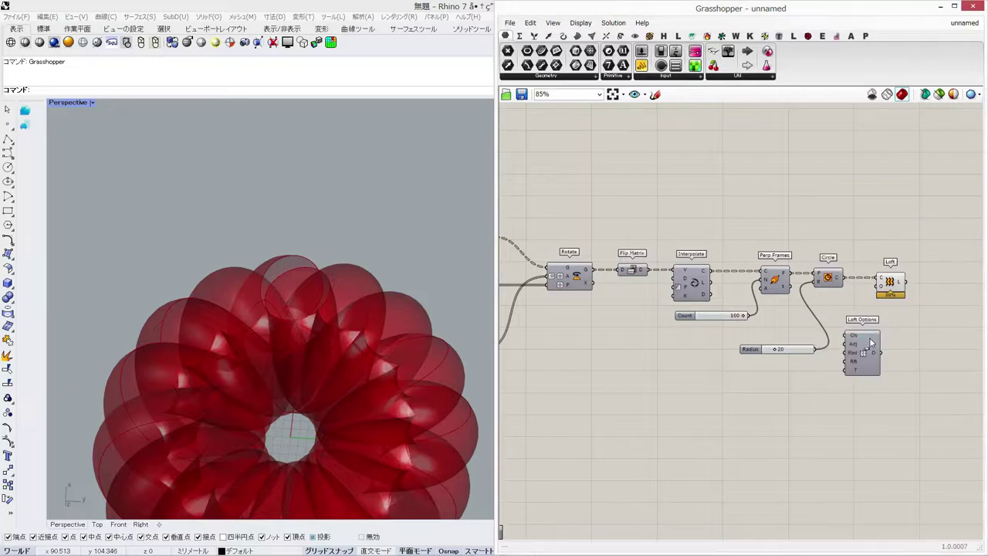
drag(865, 354, 865, 367)
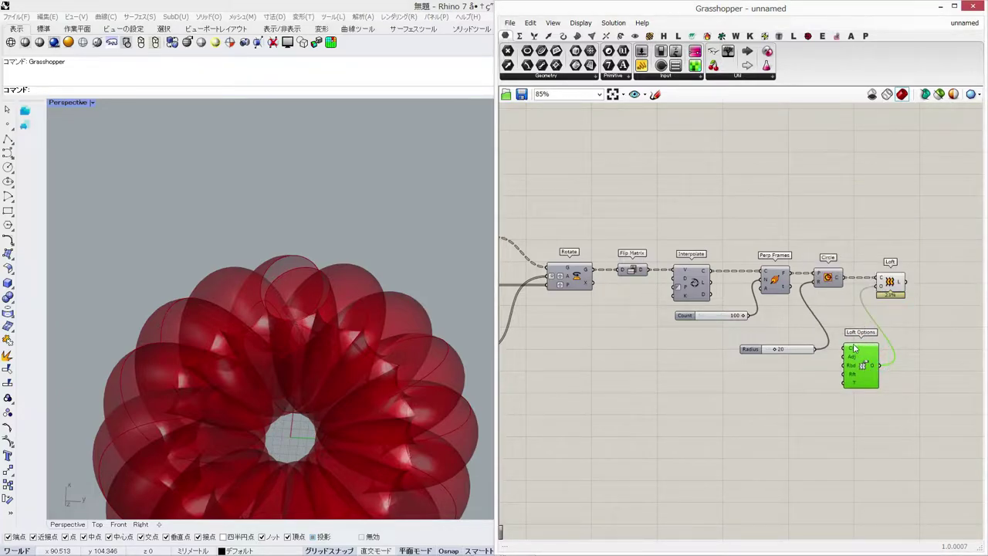
Invert the closed (Cls) input of Loft Options to close the lofts.
right_click(853, 349)
click(888, 429)
right_drag(332, 374, 349, 318)
Try a different value on the slider feeding Multiplication's A input to test the form.
right_drag(629, 330, 954, 329)
right_drag(504, 249, 533, 274)
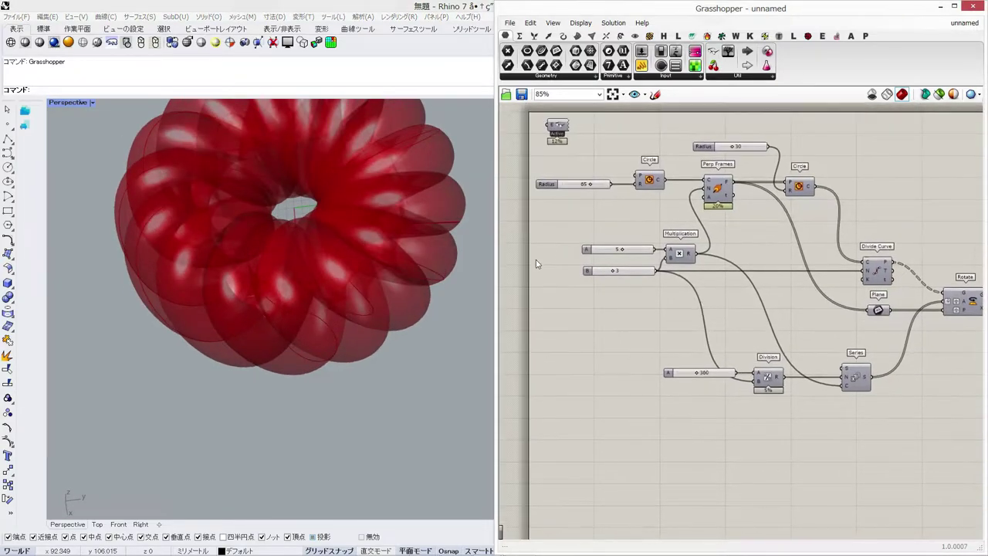
scroll(549, 251, up, 3)
right_drag(437, 270, 457, 253)
mouse_move(660, 249)
mouse_down()
mouse_move(650, 249)
mouse_move(671, 248)
mouse_up()
scroll(693, 185, down, 5)
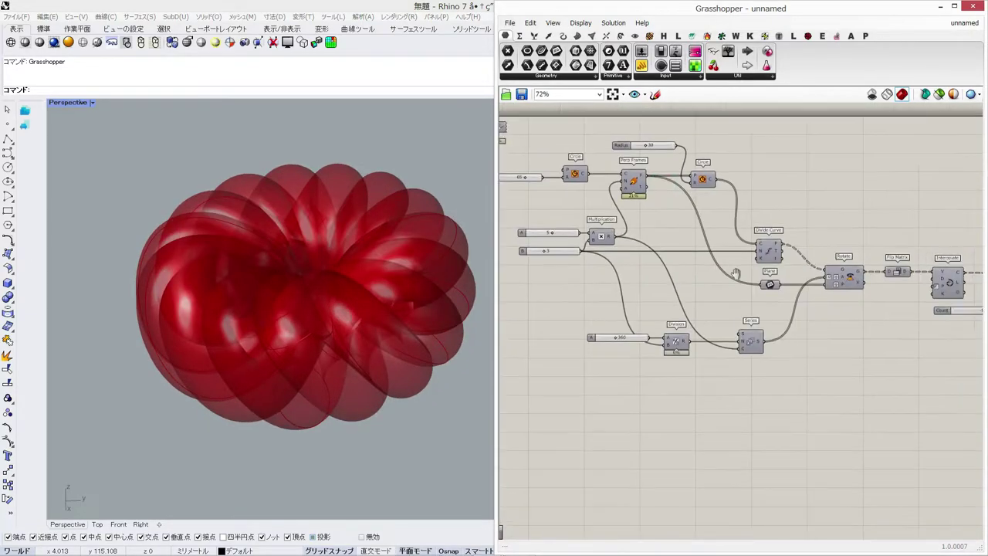
right_click(781, 268)
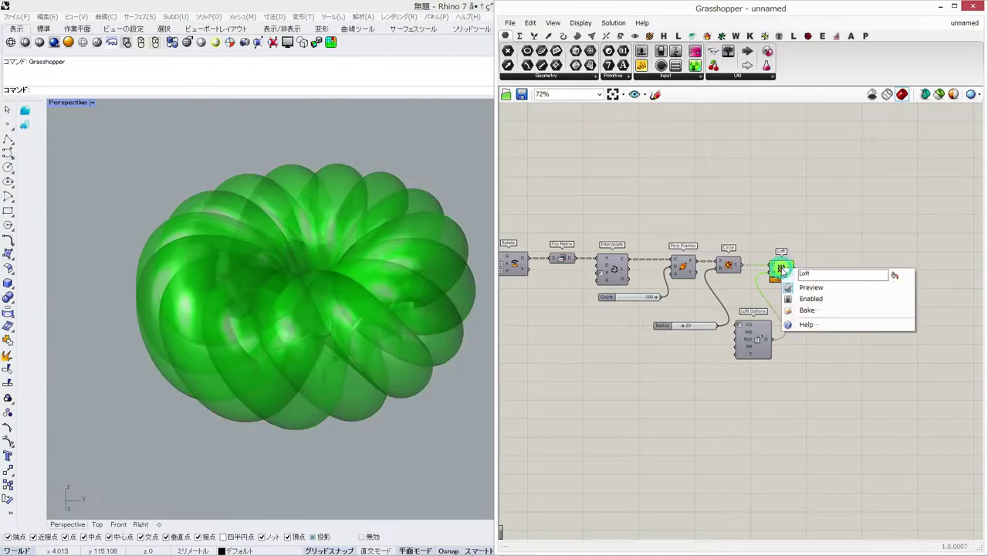
click(807, 313)
click(845, 399)
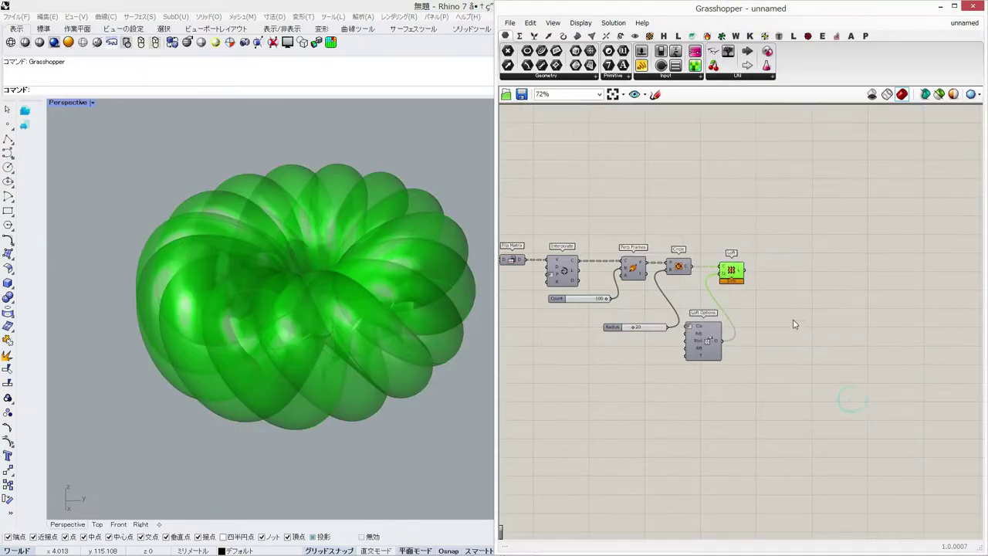
click(792, 321)
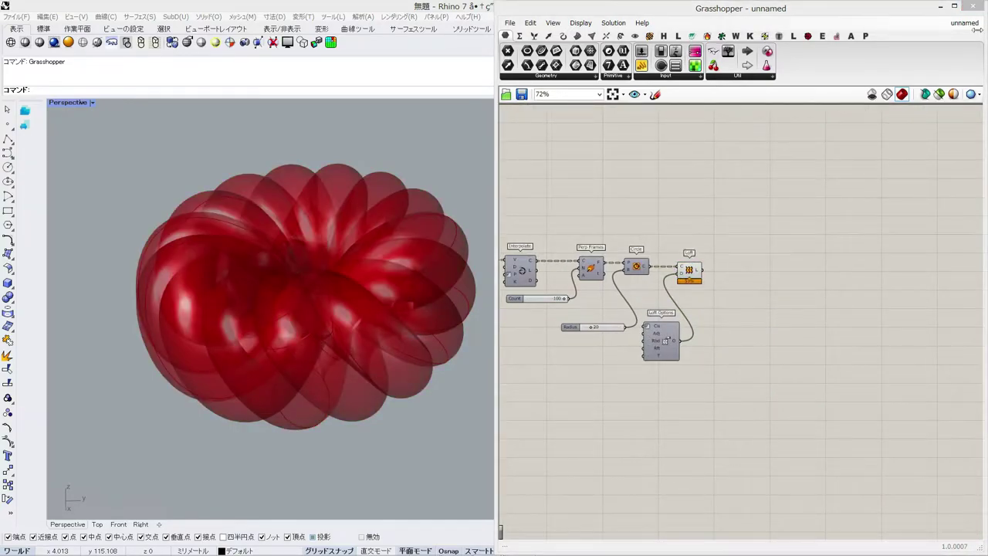
Add a Mesh parameter fed by Loft's output and turn off the Loft preview.
drag(591, 51, 747, 311)
click(746, 278)
click(693, 265)
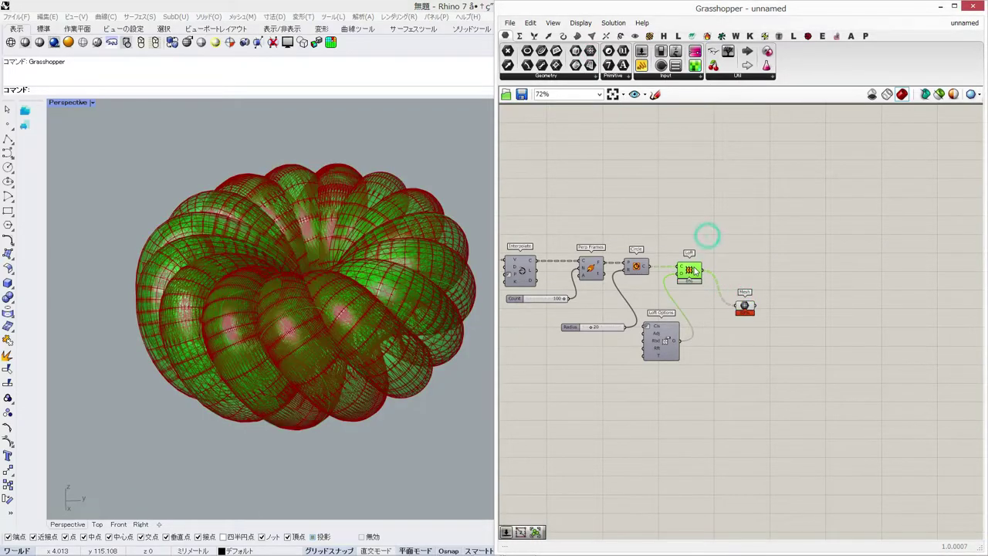
middle_click(693, 265)
click(730, 233)
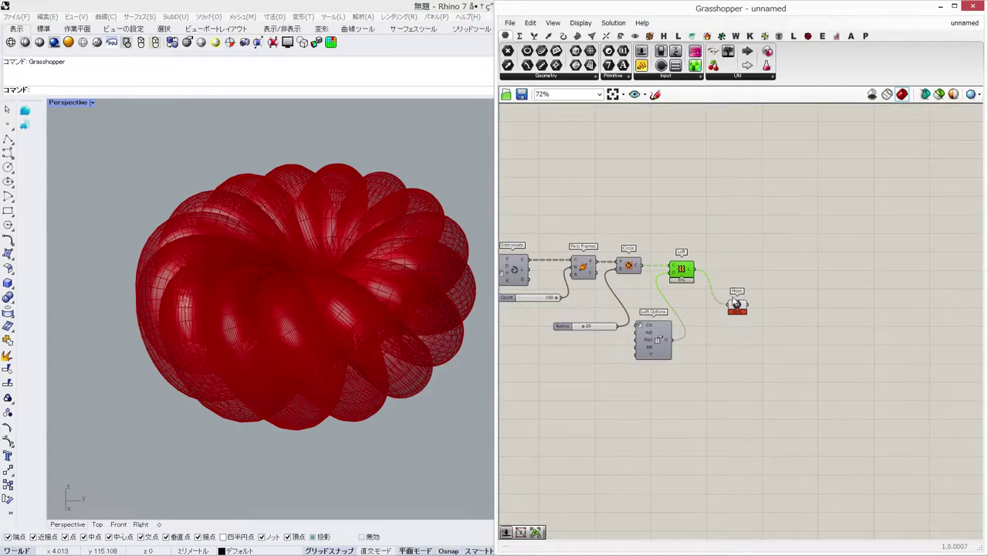
Add a Reduce Mesh component fed by the Mesh parameter and connect a slider of 150 to its face count input.
scroll(748, 334, up, 2)
double_click(748, 333)
text(redu)
click(728, 320)
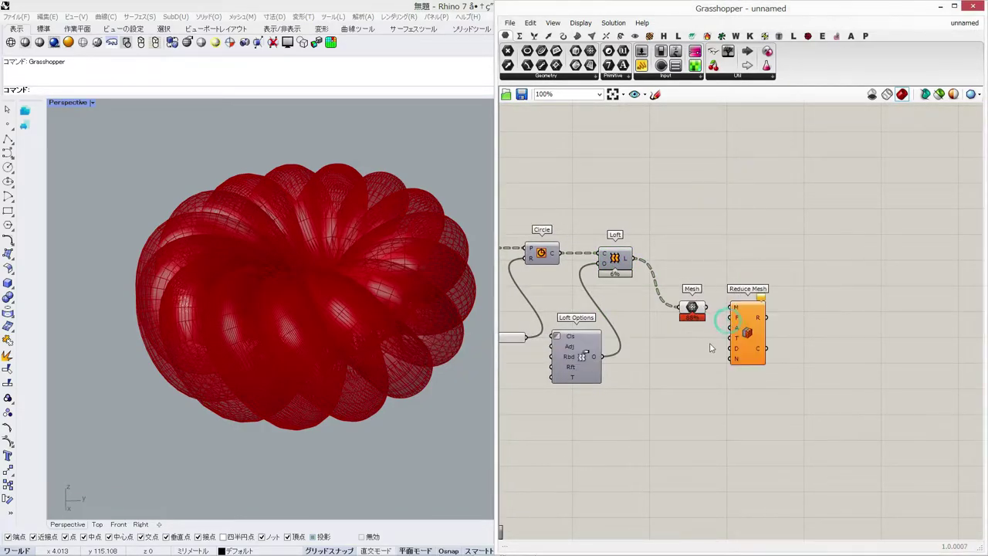
double_click(668, 408)
text(150)
key(Return)
drag(710, 404, 715, 376)
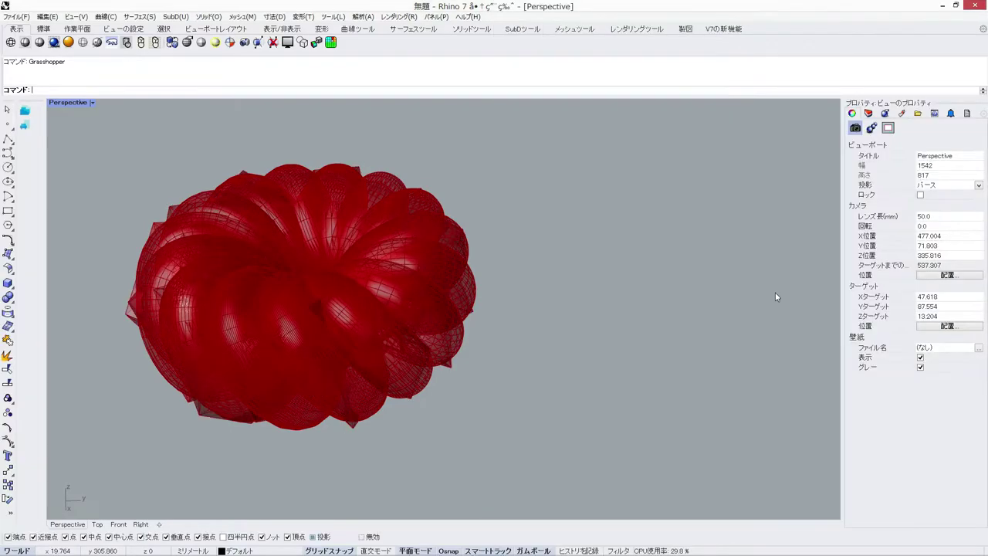
Return to the Grasshopper window and turn off the preview of the Mesh parameter before Reduce Mesh.
text(G)
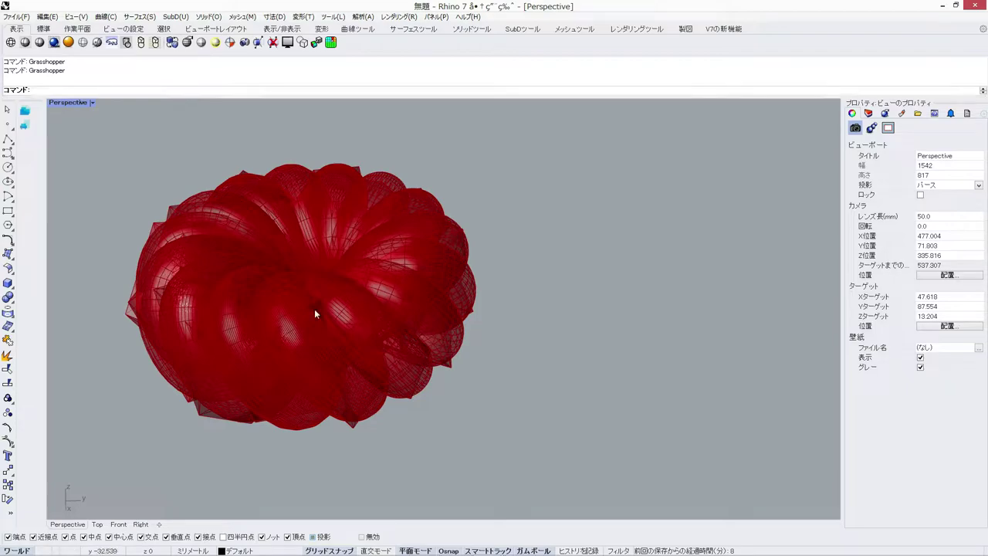
mouse_move(466, 554)
click(551, 503)
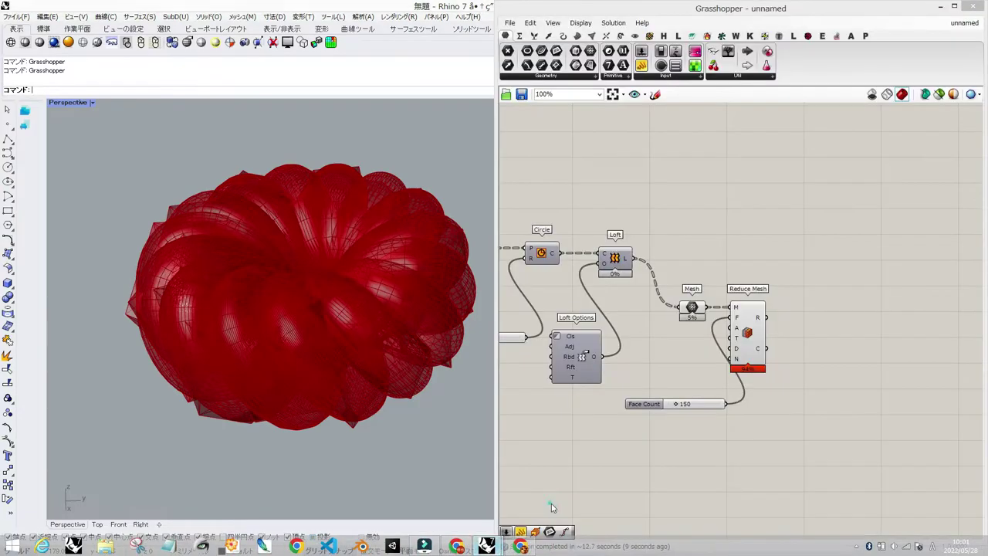
click(778, 341)
drag(731, 283, 715, 321)
middle_click(761, 186)
click(792, 152)
right_drag(280, 372, 263, 270)
click(824, 294)
Add Weaverbird's Picture Frame and feed it with Reduce Mesh's R output.
right_drag(839, 330, 826, 330)
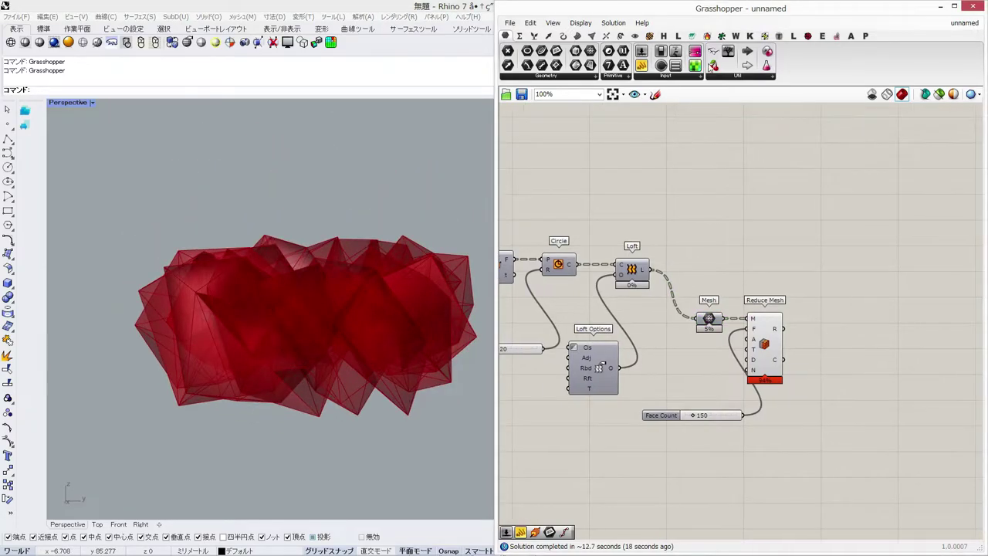
click(736, 36)
drag(769, 64, 819, 337)
drag(833, 345, 845, 336)
Turn off the Reduce Mesh preview and place Weaverbird's Mesh Thicken beside Picture Frame.
right_click(763, 341)
click(791, 360)
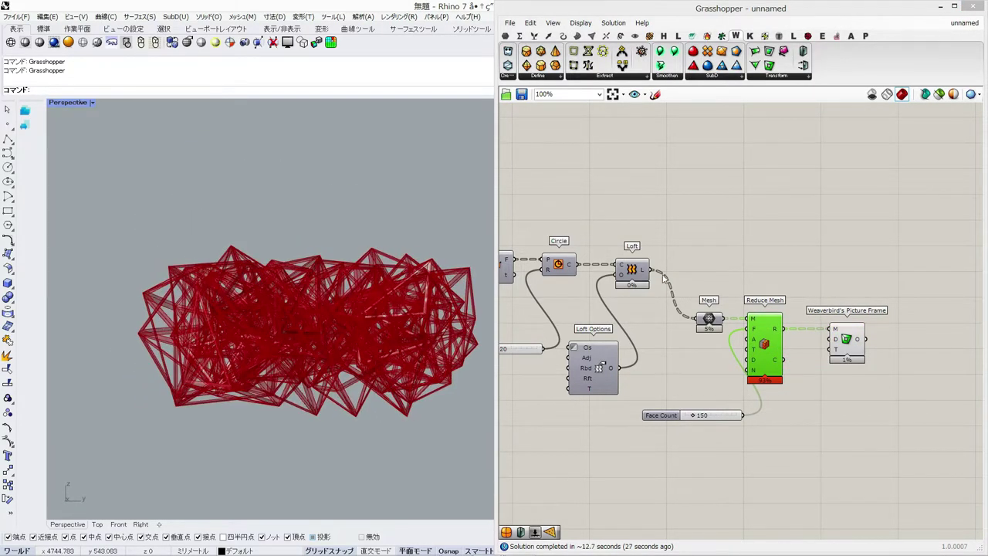
drag(804, 54, 914, 291)
Set the slider feeding Multiplication's A input to 3.
right_drag(665, 322, 865, 354)
scroll(857, 352, down, 2)
right_drag(517, 320, 665, 346)
scroll(580, 325, up, 2)
scroll(579, 326, up, 3)
double_click(570, 294)
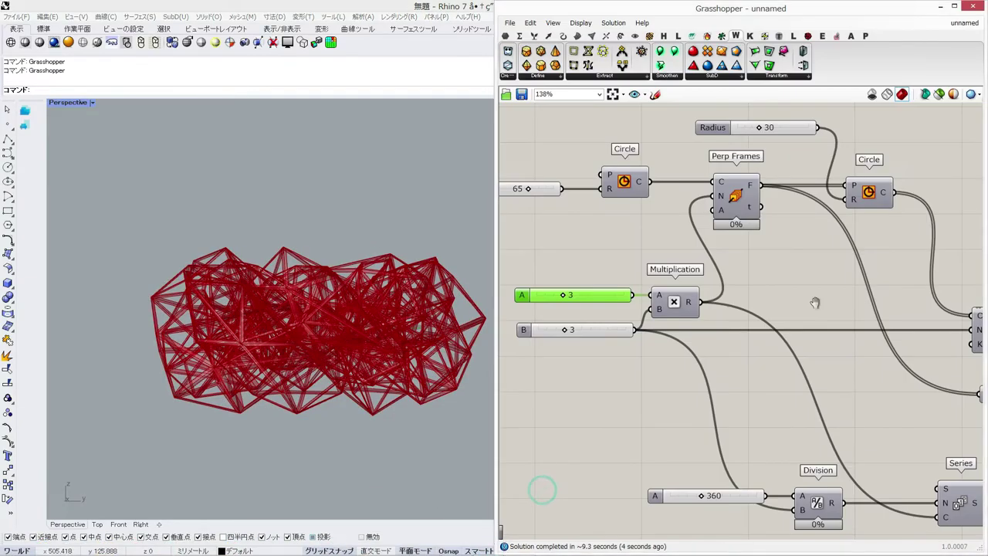
Connect Picture Frame's output to the mesh input of Weaverbird's Mesh Thicken.
scroll(806, 300, down, 5)
click(807, 298)
scroll(806, 299, up, 6)
drag(604, 291, 698, 306)
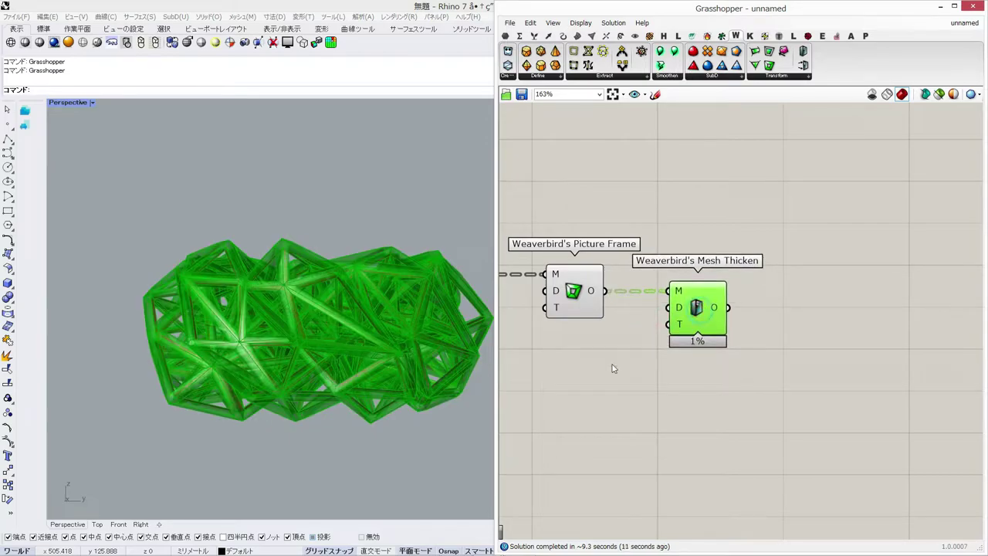
Add a slider with value 1 and connect it to Picture Frame's distance (D) input.
right_drag(783, 417, 887, 417)
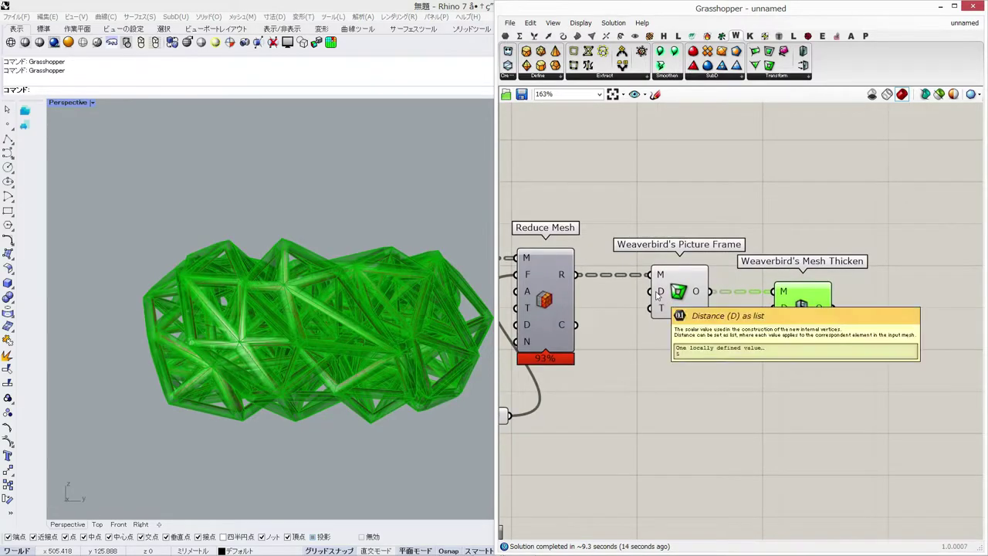
double_click(656, 371)
text(11)
key(Return)
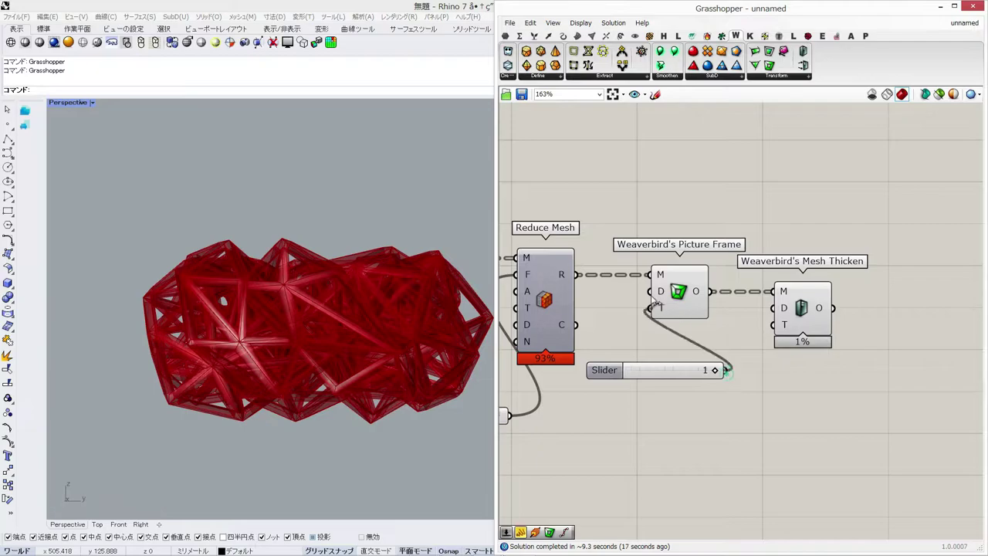
drag(653, 303, 650, 291)
Add a slider with value 3 and connect it to Mesh Thicken's distance (D) input.
double_click(756, 419)
text(3)
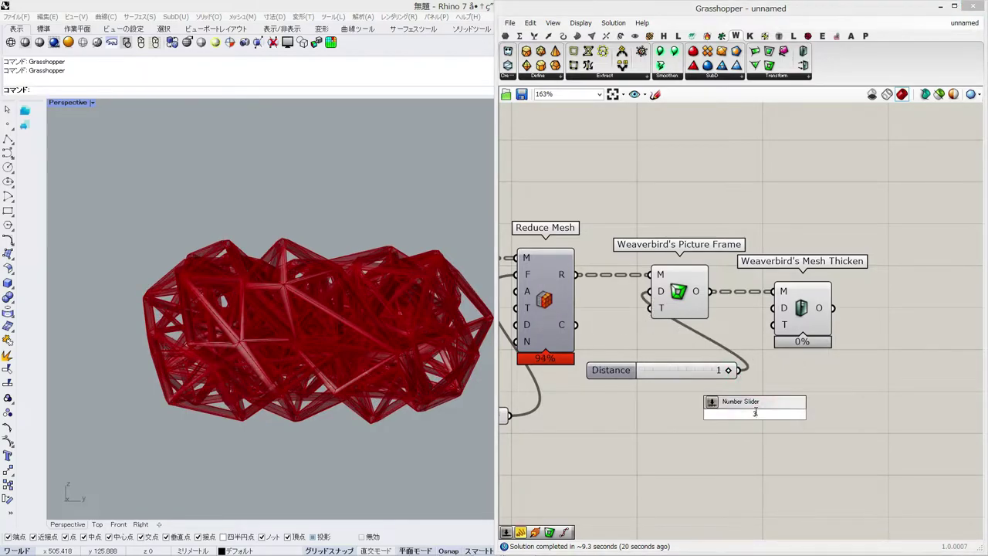
key(Return)
drag(824, 414, 774, 307)
right_drag(409, 432, 383, 401)
Add a SubD from Mesh component and feed it with Mesh Thicken's output.
right_drag(930, 339, 790, 339)
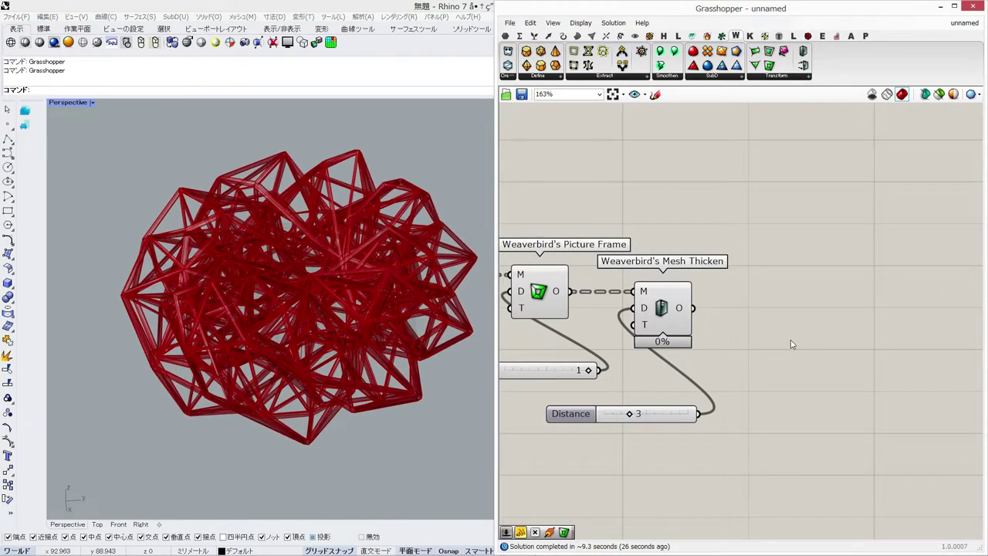
double_click(790, 340)
text(sub)
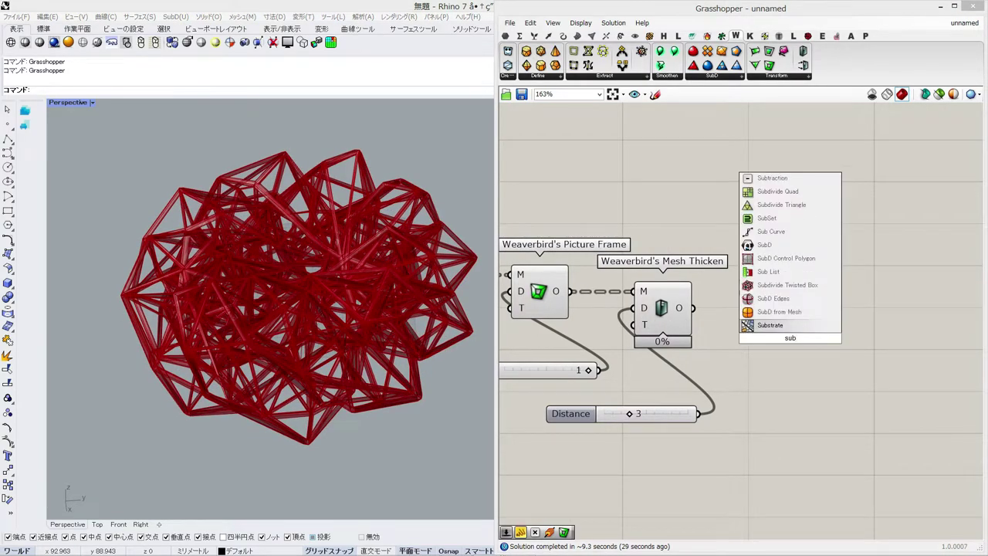
click(779, 311)
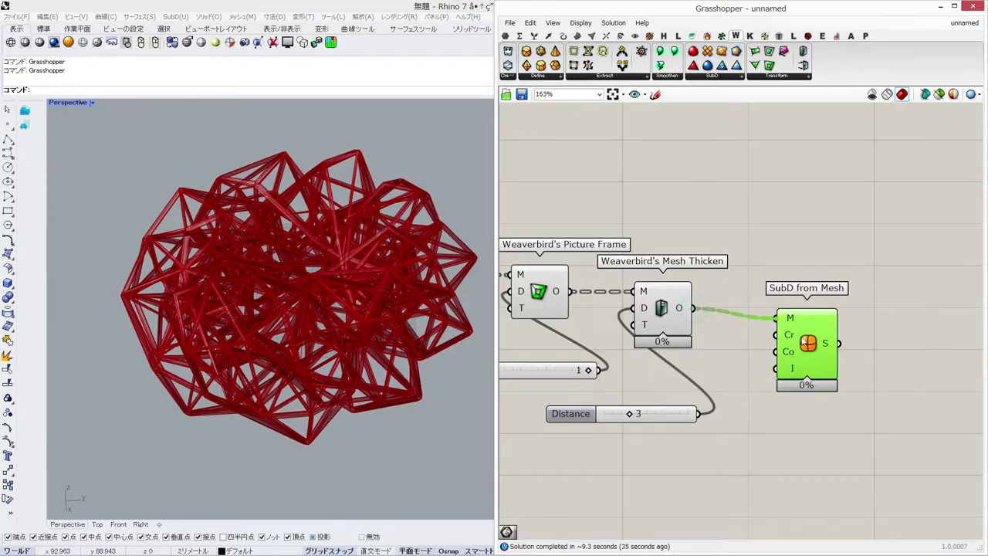
drag(803, 341, 810, 330)
click(739, 368)
Turn off the preview of Weaverbird's Picture Frame and Mesh Thicken.
right_drag(740, 282, 825, 301)
drag(567, 363, 796, 255)
middle_click(644, 240)
click(678, 209)
right_drag(443, 374, 448, 329)
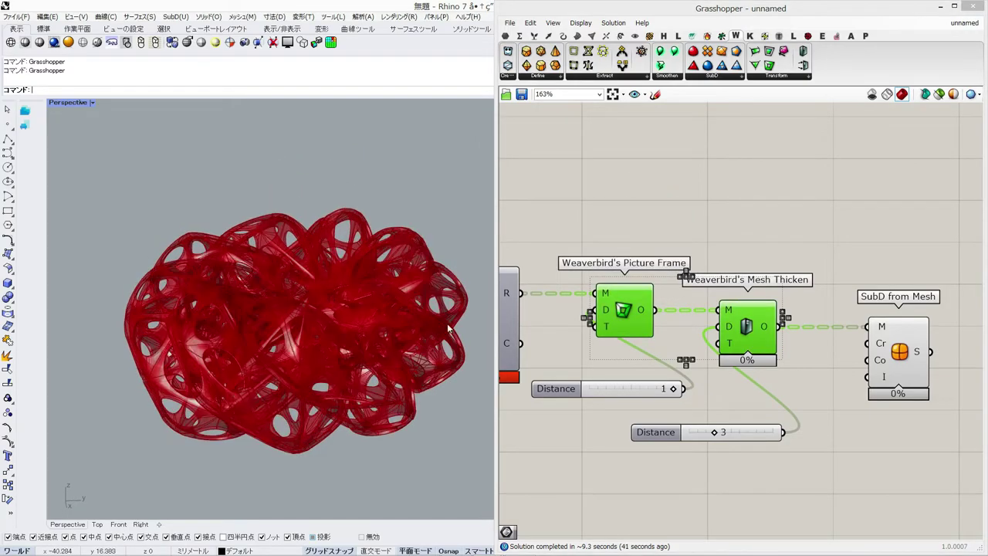
Bake the SubD from Mesh output into Rhino and select the baked SubD objects.
click(816, 267)
scroll(818, 272, down, 3)
right_drag(503, 255, 666, 261)
right_drag(828, 284, 587, 237)
right_click(810, 293)
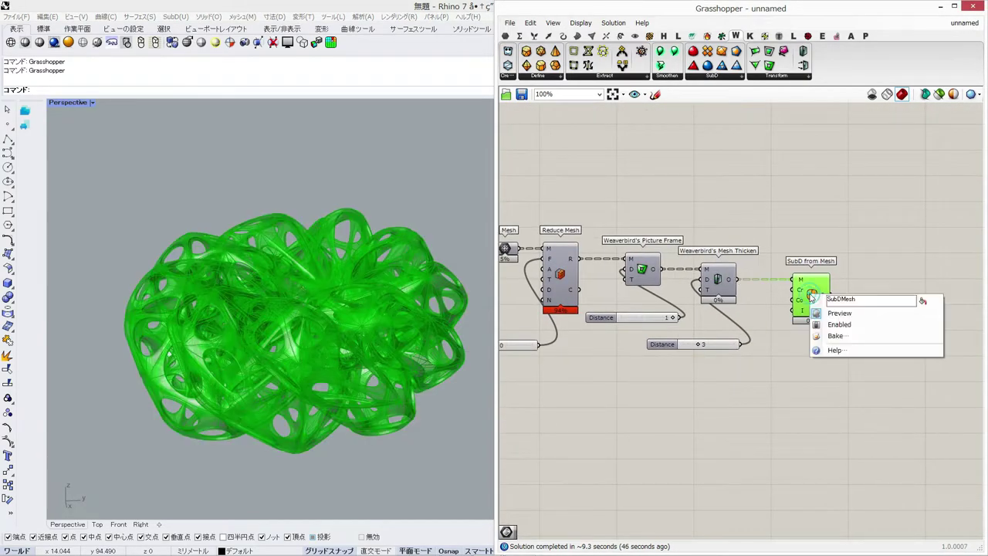
click(836, 337)
click(841, 429)
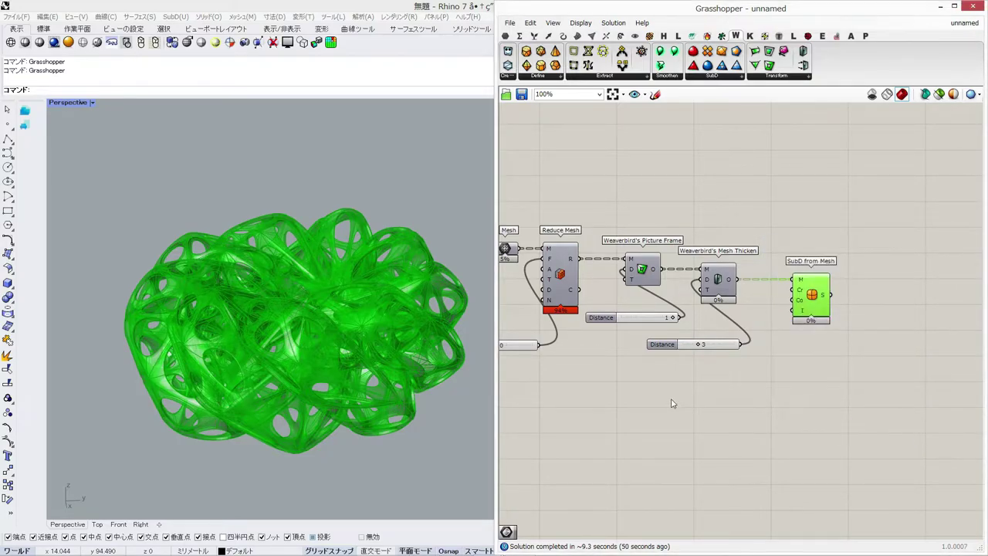
click(357, 333)
scroll(294, 349, down, 4)
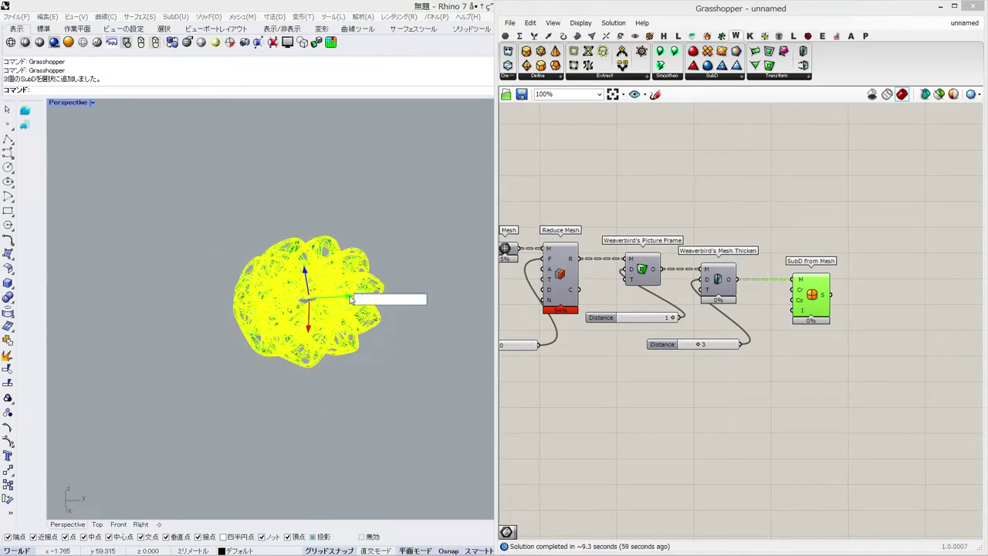
Try to move the baked SubD objects 200 along the Y axis and undo the move.
text(200)
key(Return)
shift+right_drag(296, 310, 332, 307)
key(ctrl+z)
key(ctrl+y)
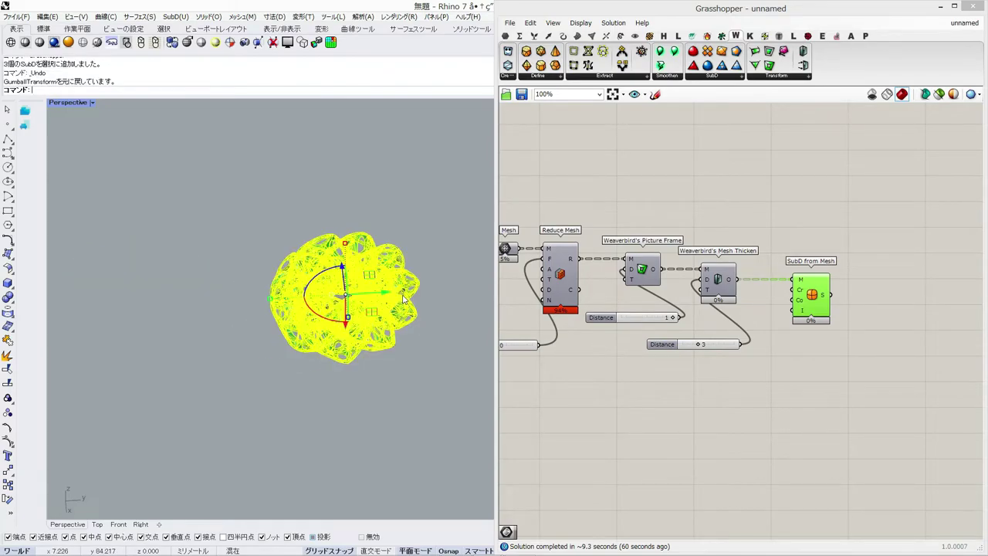
Move the baked SubD objects in the negative Y direction, clear of the Grasshopper preview.
click(382, 299)
click(378, 299)
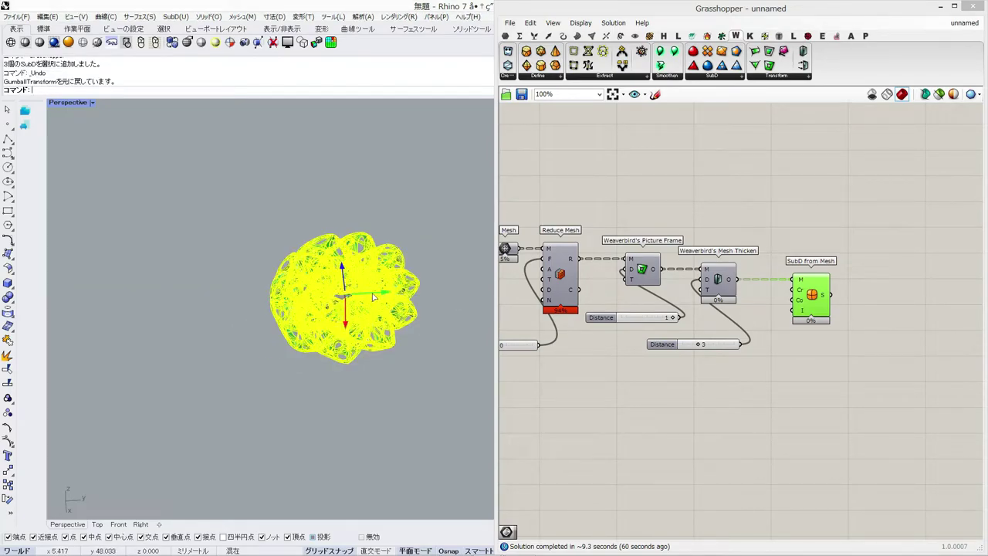
key(ctrl+z)
Try to rotate the baked SubD objects about the Z axis and undo the rotation.
click(206, 332)
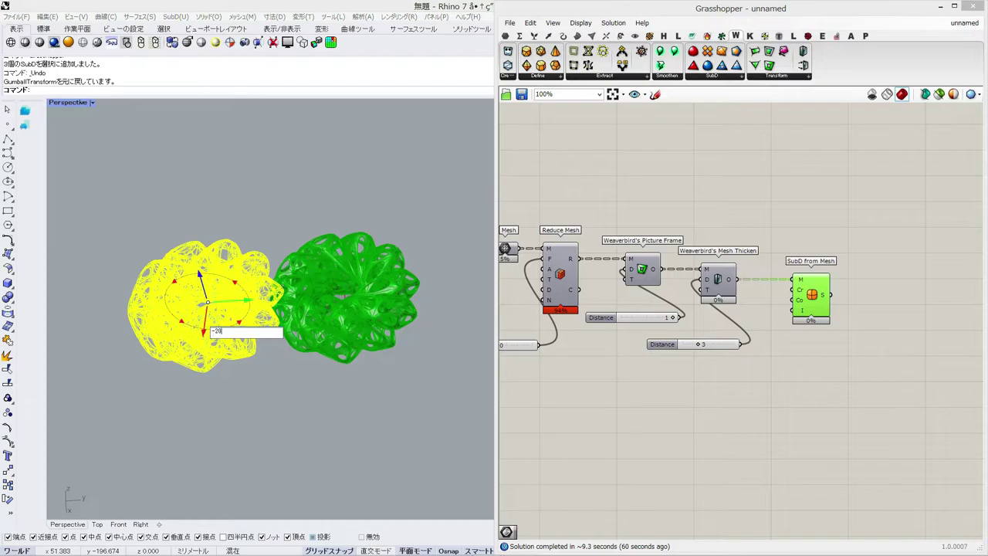
text(-20)
key(Return)
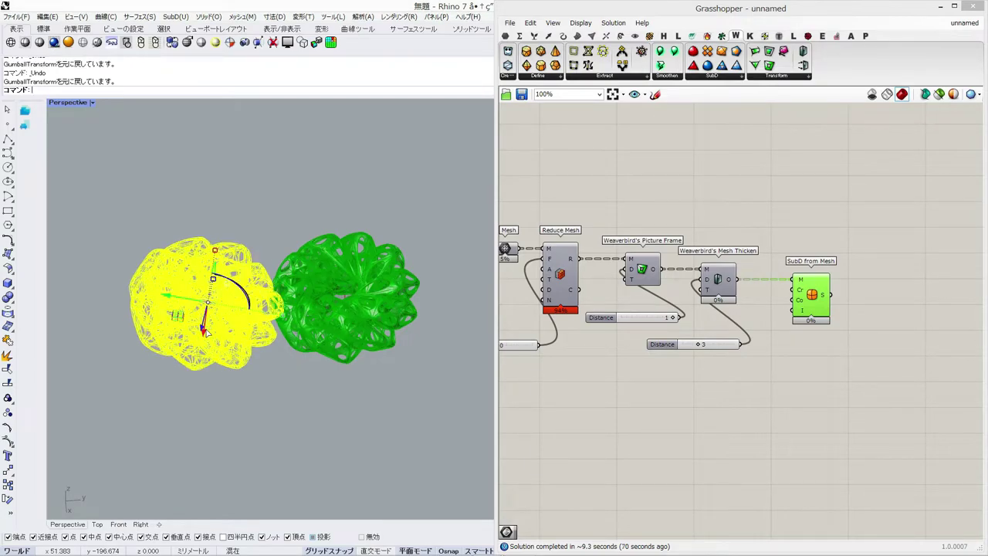
key(ctrl+z)
Move the baked SubD objects in the negative X direction.
click(202, 335)
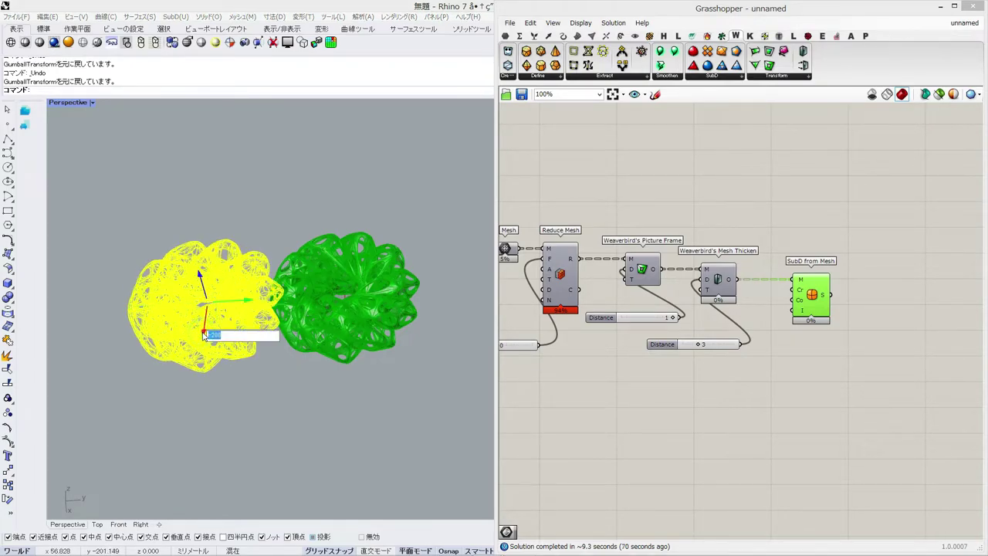
key(Return)
click(698, 376)
Bake the Weaverbird's Mesh Thicken output into Rhino on the default layer.
right_drag(615, 302, 646, 316)
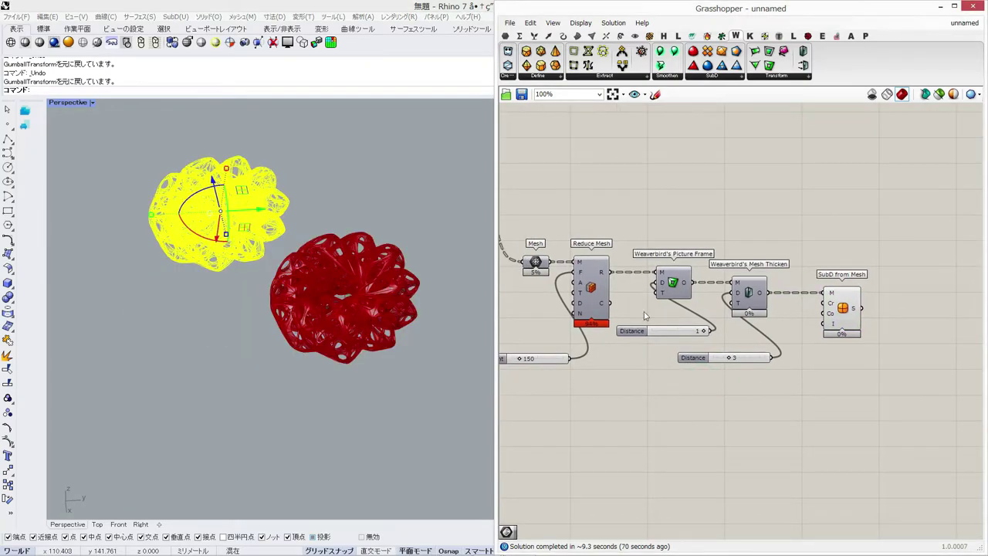
right_click(761, 284)
click(772, 332)
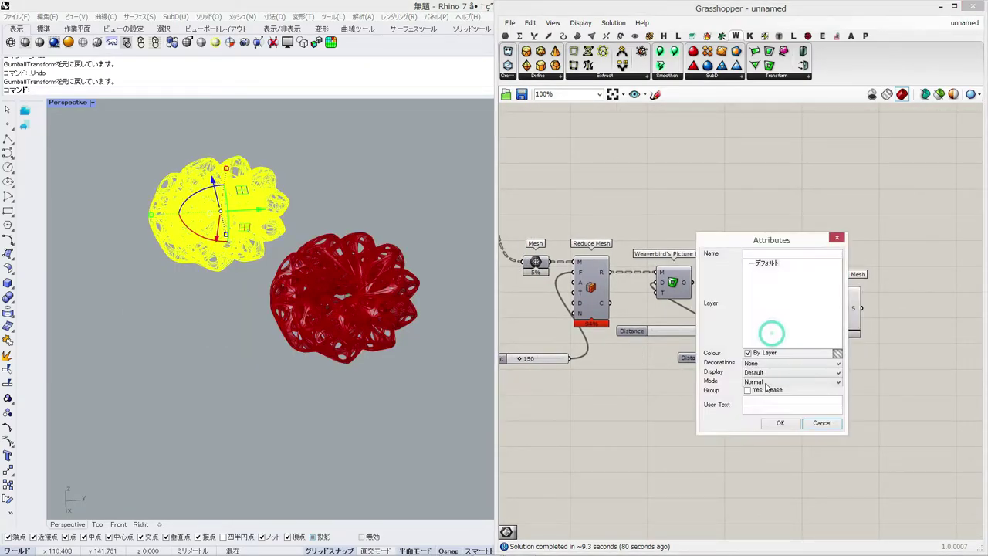
click(774, 425)
Select the baked meshes and move them 200 along the Y axis, and also in the positive X direction.
click(332, 315)
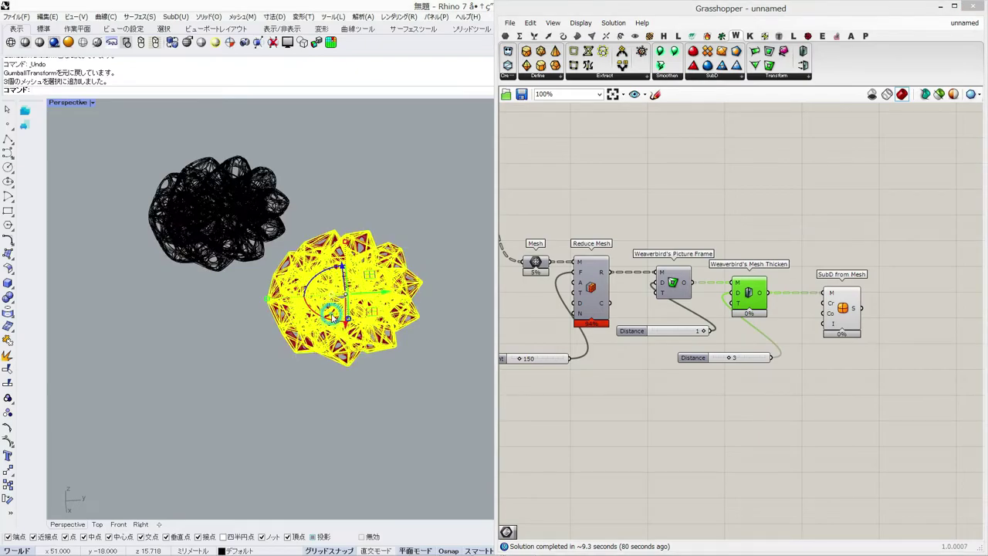
click(390, 300)
text(200)
key(Return)
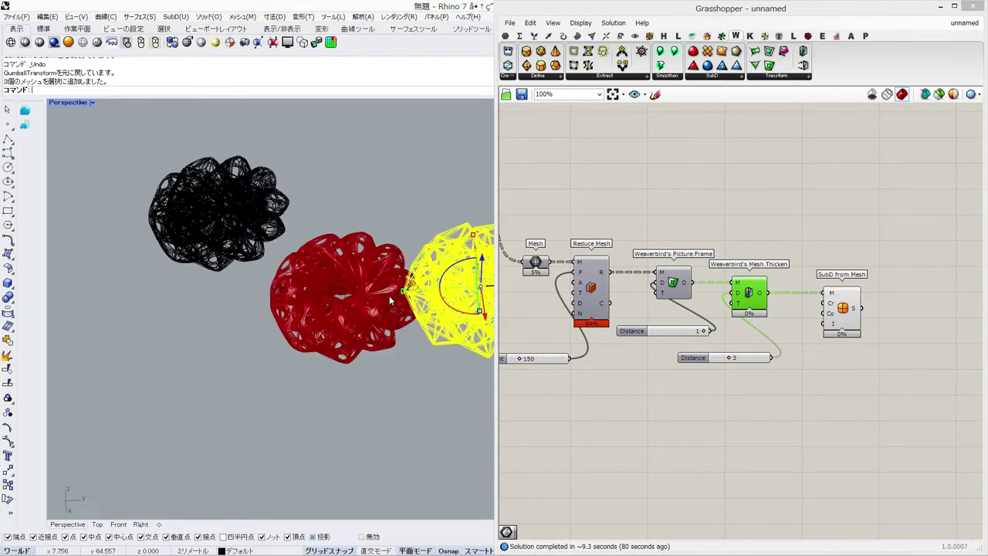
shift+right_drag(430, 351, 399, 343)
click(456, 311)
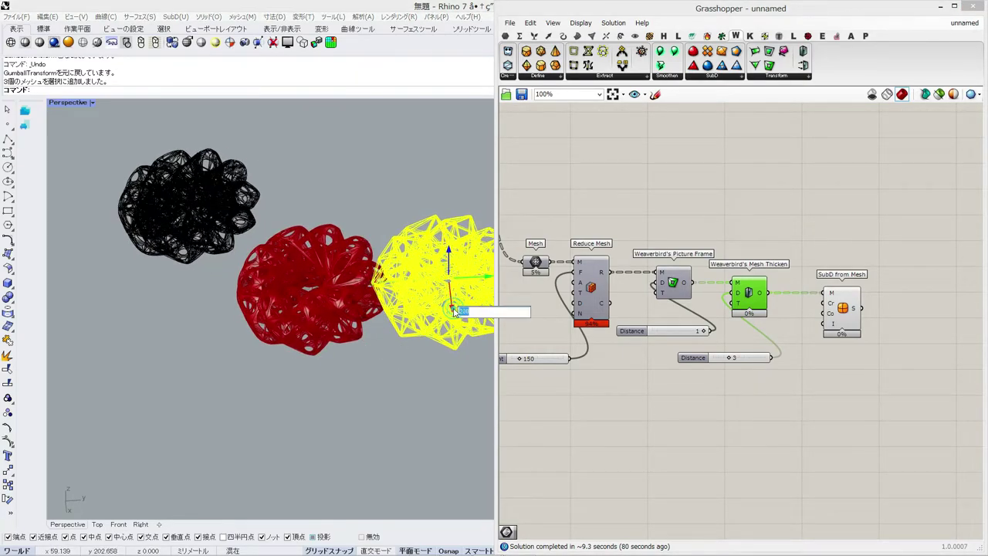
text(2)
key(Return)
Bake the Loft component's output into Rhino on the default layer as a group.
right_drag(579, 312, 829, 337)
right_click(707, 245)
click(737, 275)
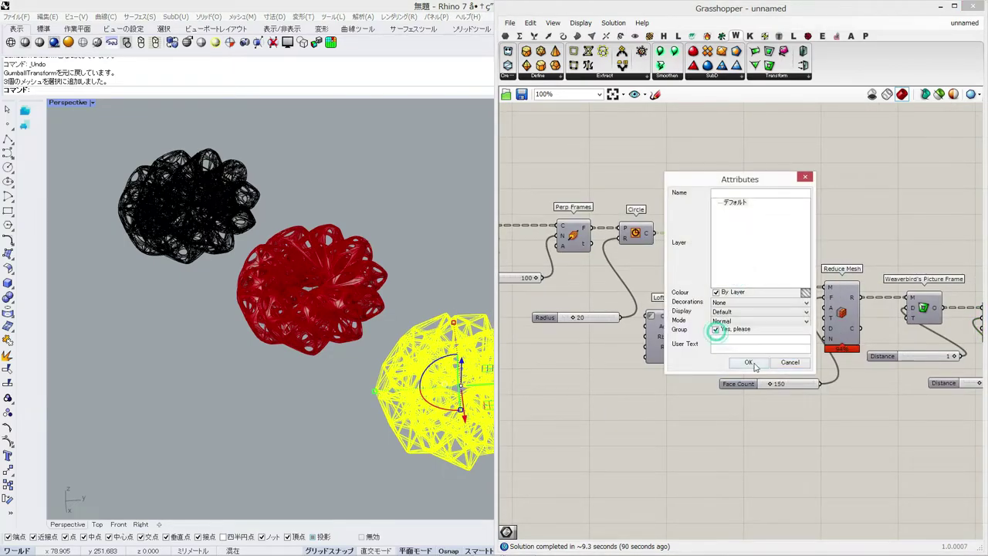
click(754, 365)
Turn off the preview of the SubD from Mesh component.
right_drag(875, 311, 648, 281)
drag(907, 269, 858, 303)
middle_click(791, 247)
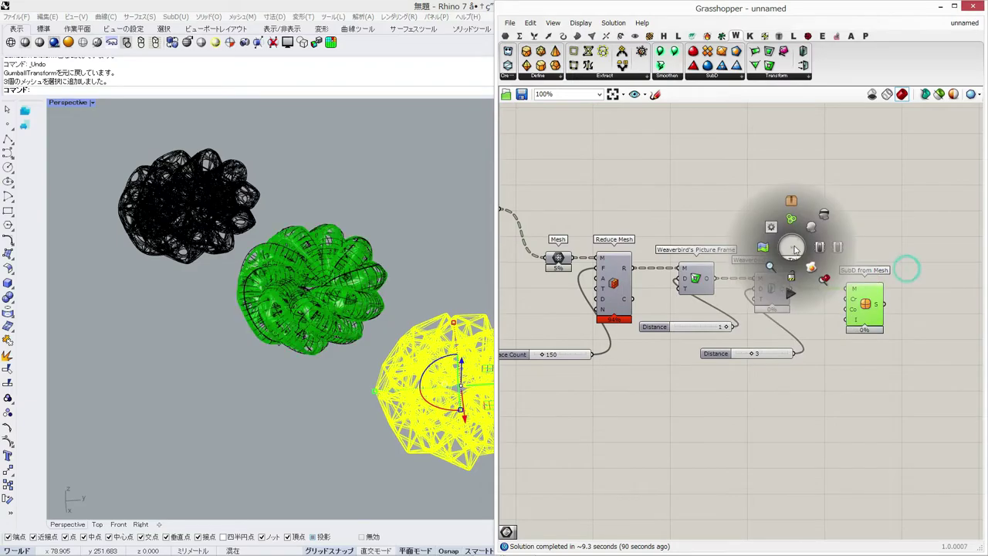
click(821, 219)
Enlarge the Rhino view, deselect the baked meshes and switch the Perspective viewport to the Rendered display mode.
drag(515, 255, 707, 255)
right_drag(423, 250, 360, 337)
click(453, 274)
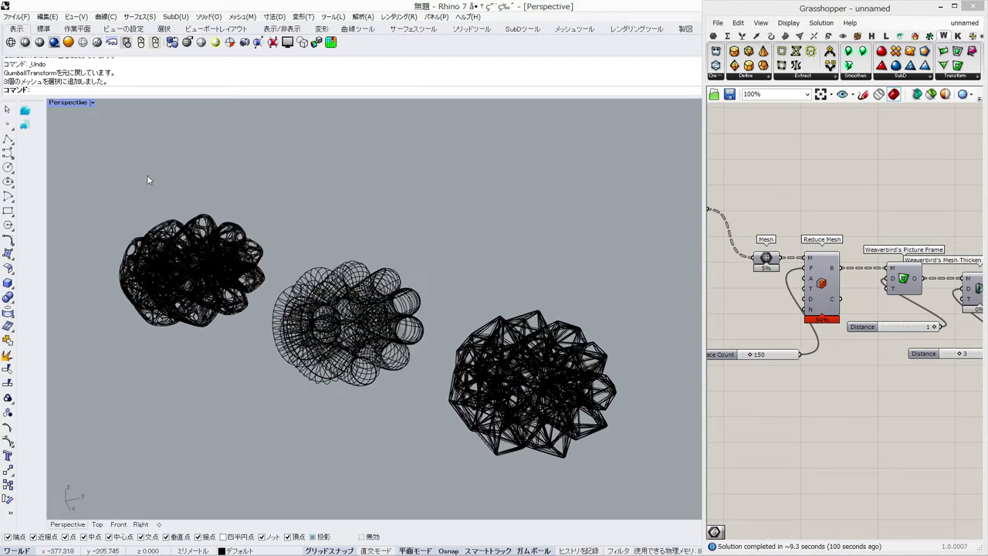
click(58, 47)
mouse_move(511, 375)
shift+right_down()
mouse_move(524, 367)
mouse_move(528, 494)
mouse_move(409, 309)
mouse_move(487, 360)
shift+right_up()
Set the A slider feeding the Multiplication component at the start of the definition to 5.
drag(704, 324, 506, 324)
right_drag(606, 305, 881, 318)
right_drag(551, 259, 821, 307)
right_drag(530, 253, 883, 306)
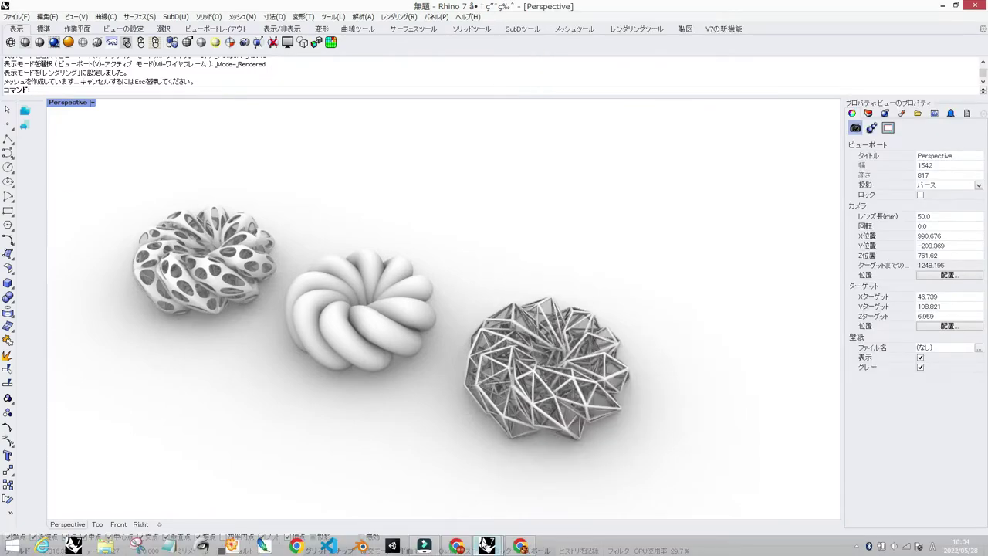
Bring the Grasshopper window back beside the model and delete the baked loft surfaces between the other two variants.
click(486, 546)
click(541, 509)
click(356, 358)
key(Delete)
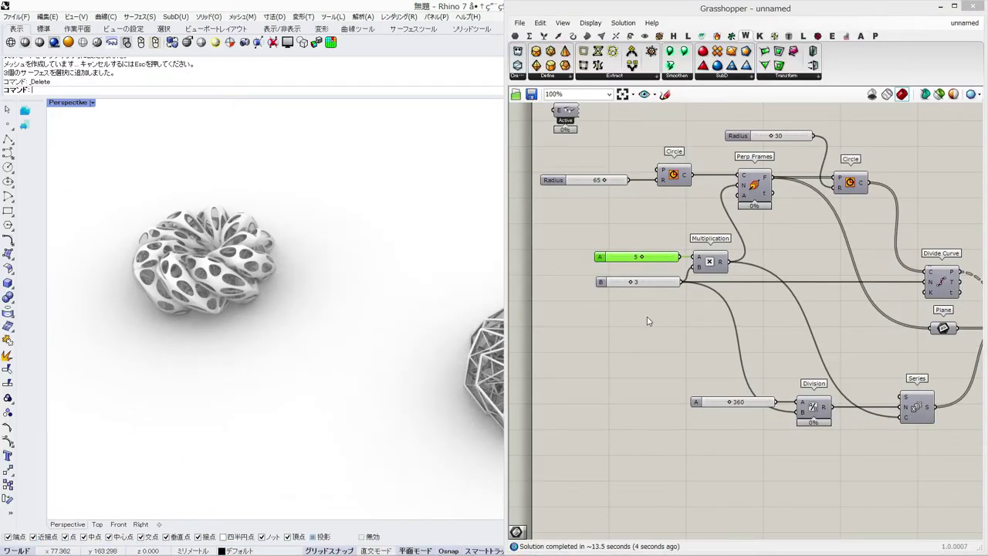
Bake the updated Loft output into Rhino on the default layer as a group, replacing the deleted torus.
right_drag(830, 329, 719, 310)
scroll(719, 310, down, 2)
right_drag(911, 309, 673, 304)
right_drag(866, 309, 752, 312)
right_click(793, 308)
click(820, 349)
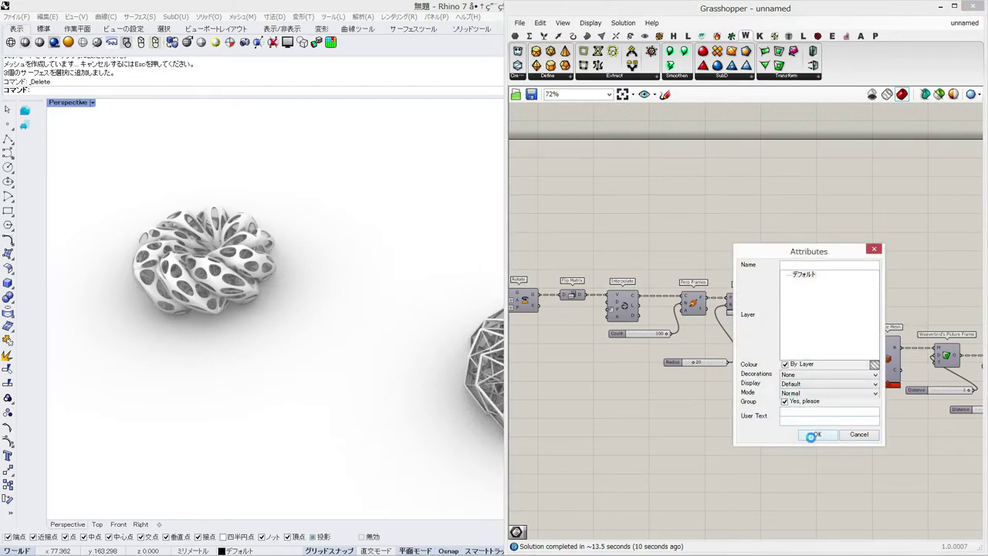
click(815, 434)
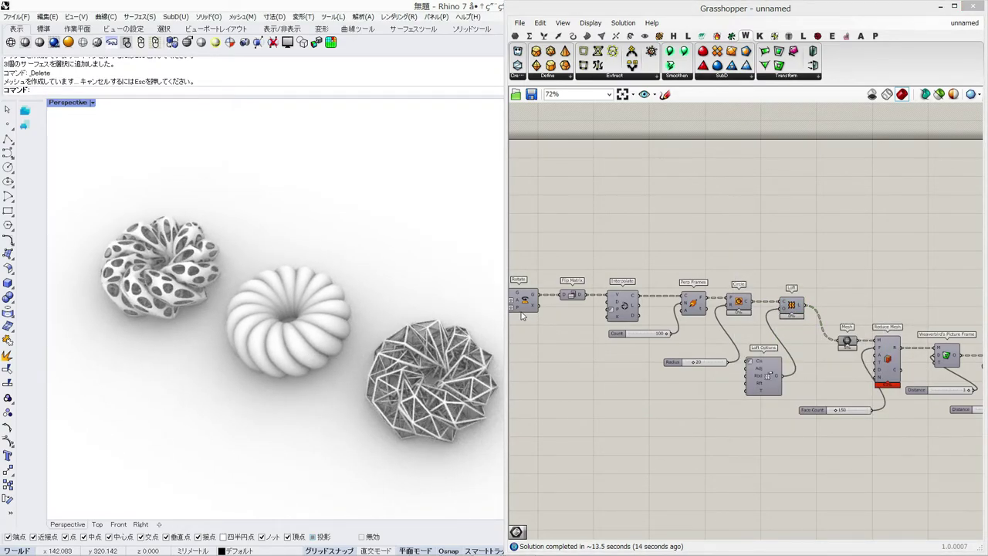
Examine the three baked torus variants side by side in the rendered perspective view.
drag(504, 311, 675, 312)
right_drag(406, 468, 425, 419)
scroll(337, 380, up, 4)
right_drag(359, 333, 432, 368)
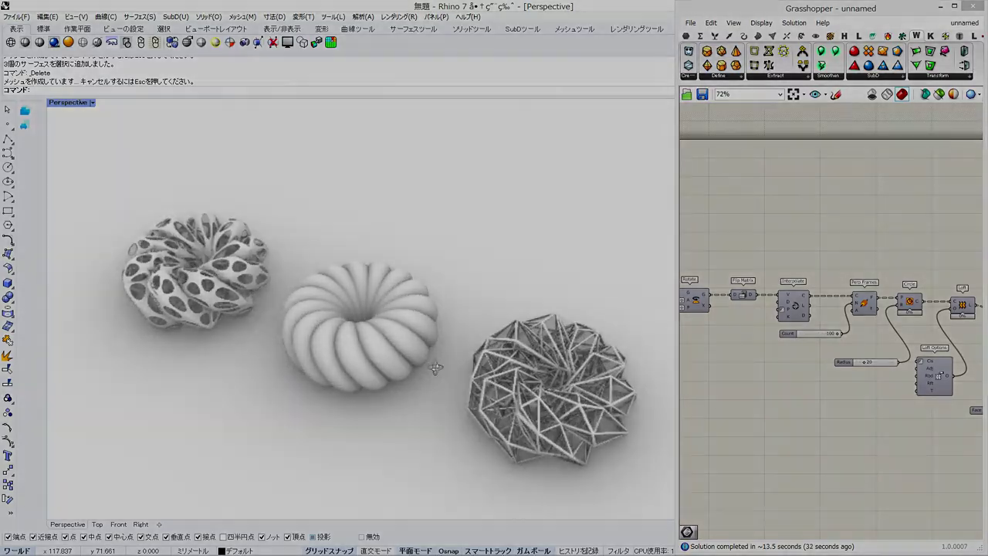